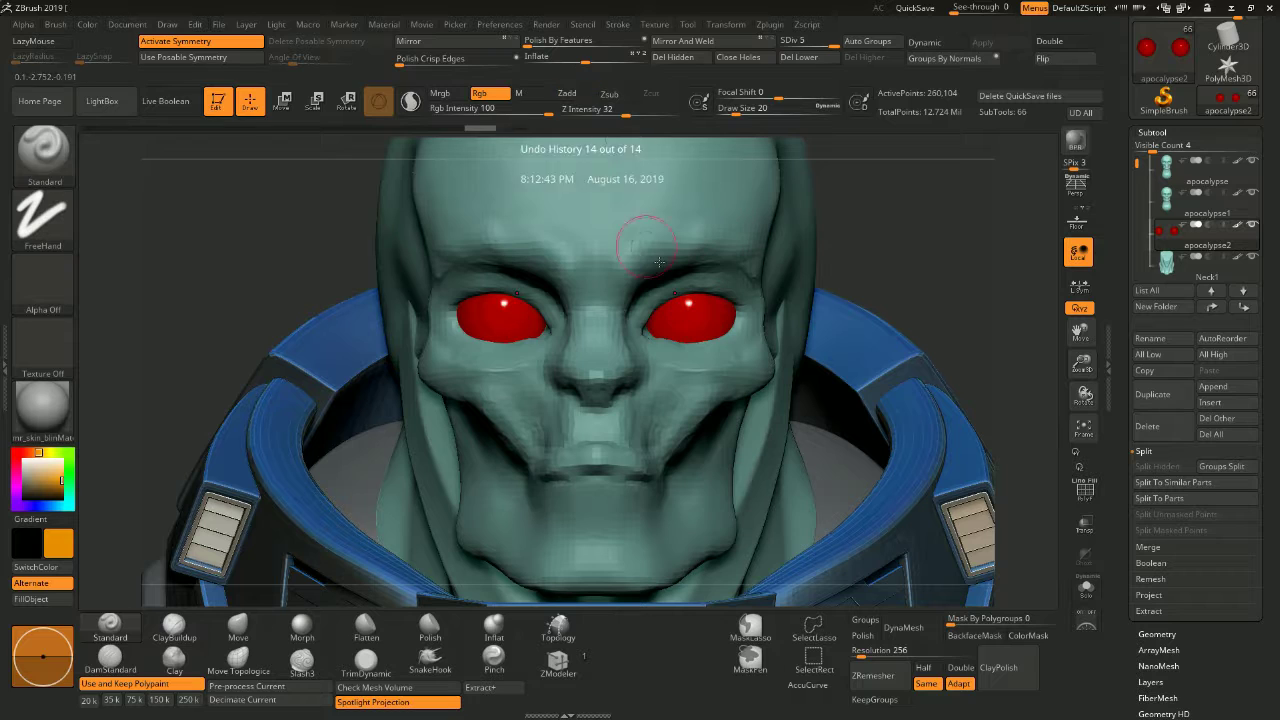
Step: Paint orange irises with smaller yellow centres on the red eyeballs, using symmetry
drag(62, 479, 62, 490)
click(519, 310)
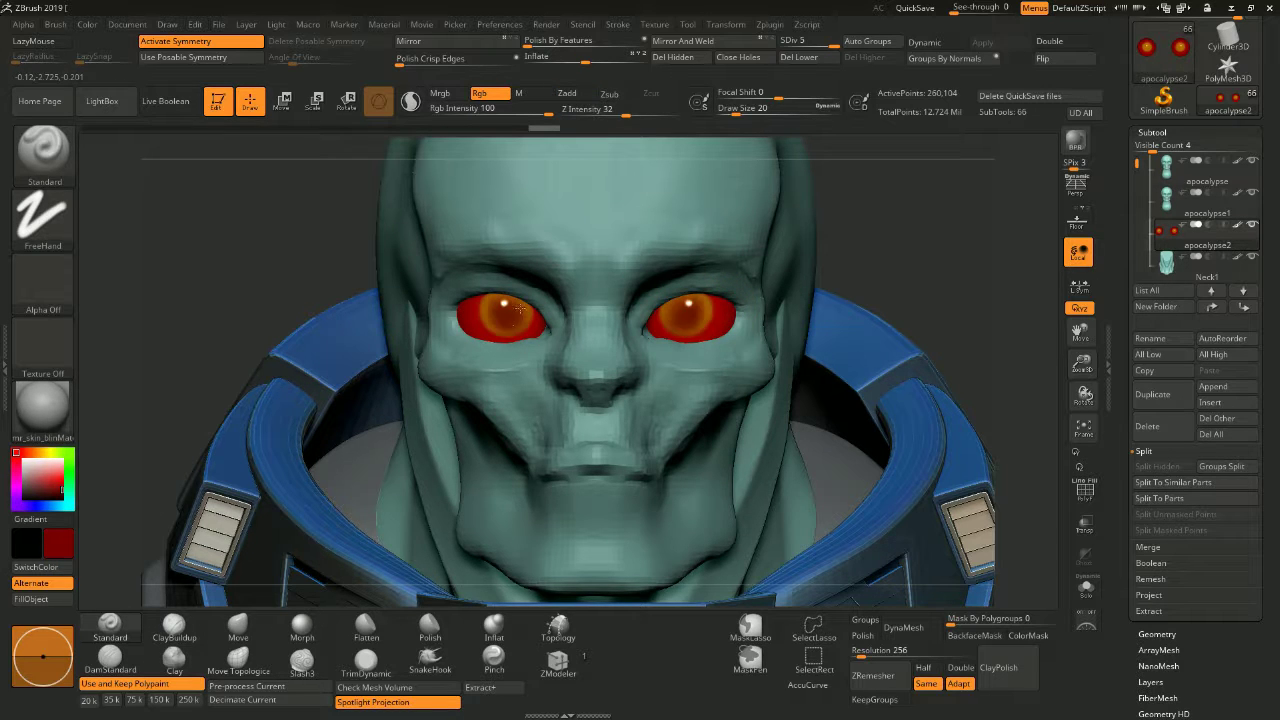
click(43, 452)
key(s)
click(682, 319)
click(696, 315)
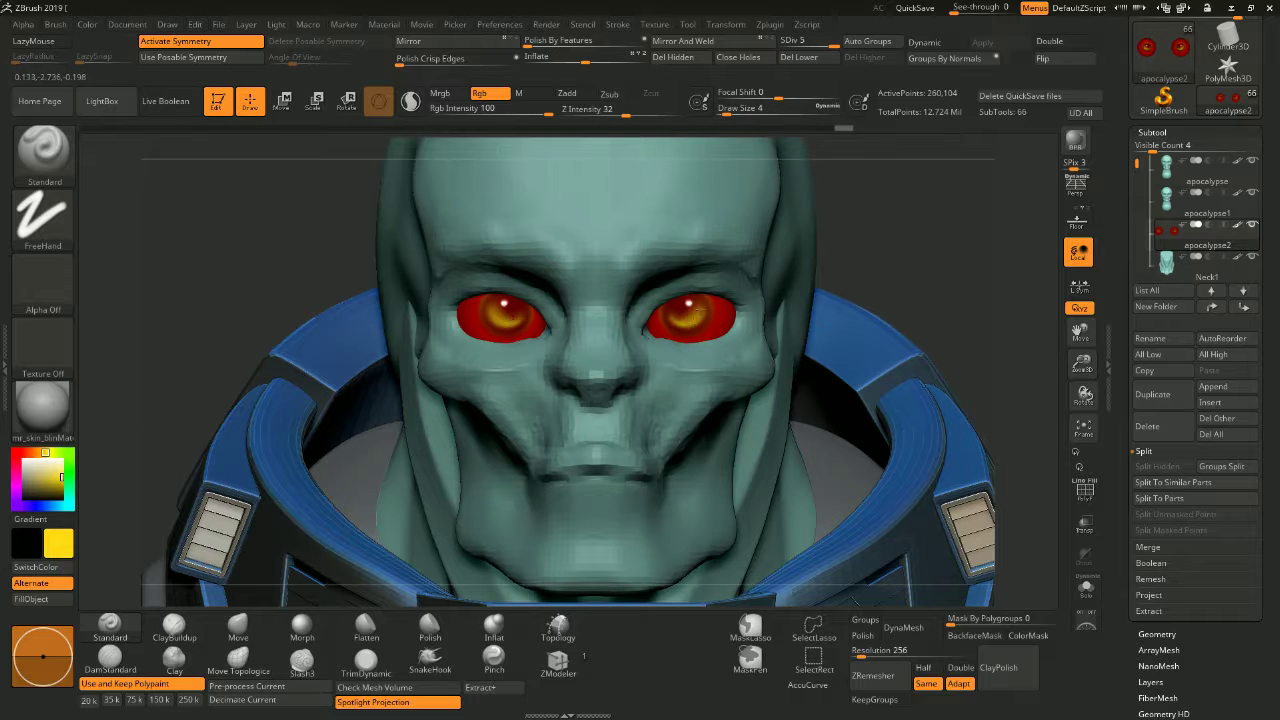
Step: Tint the irises red and darken the outer rims of both eyeballs with black
click(15, 453)
key(s)
click(503, 302)
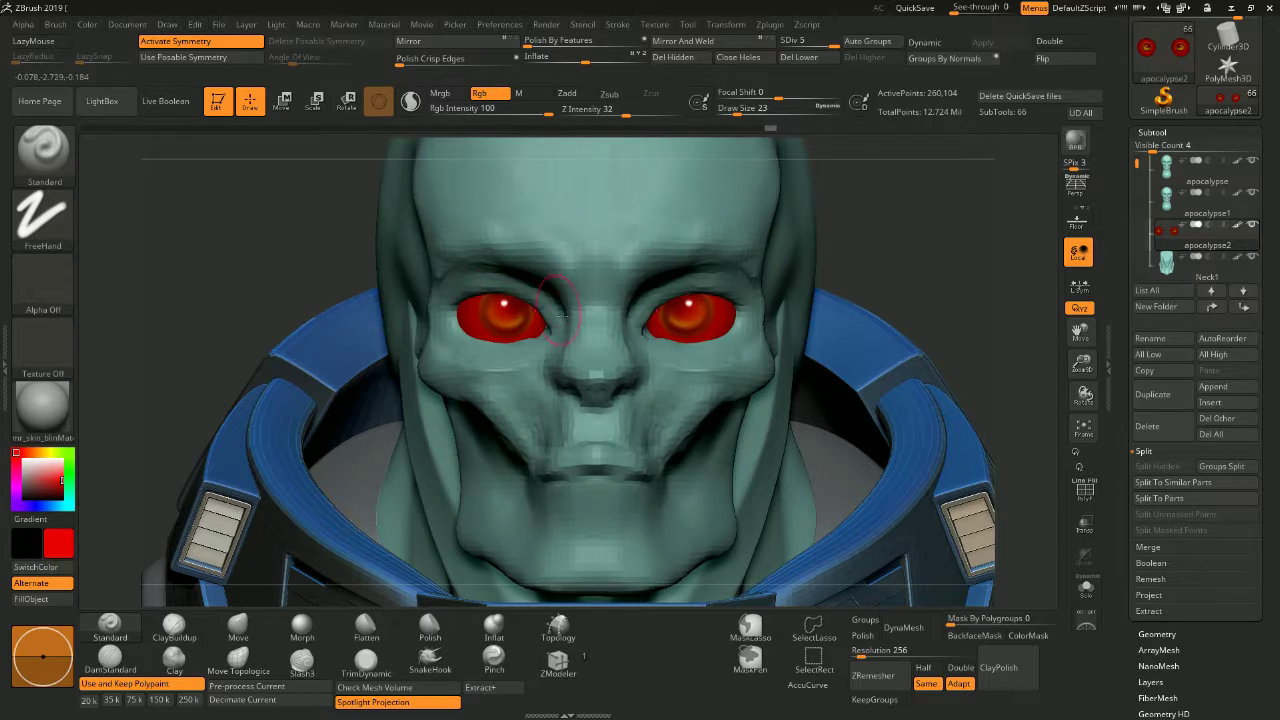
key(c)
key(s)
click(730, 298)
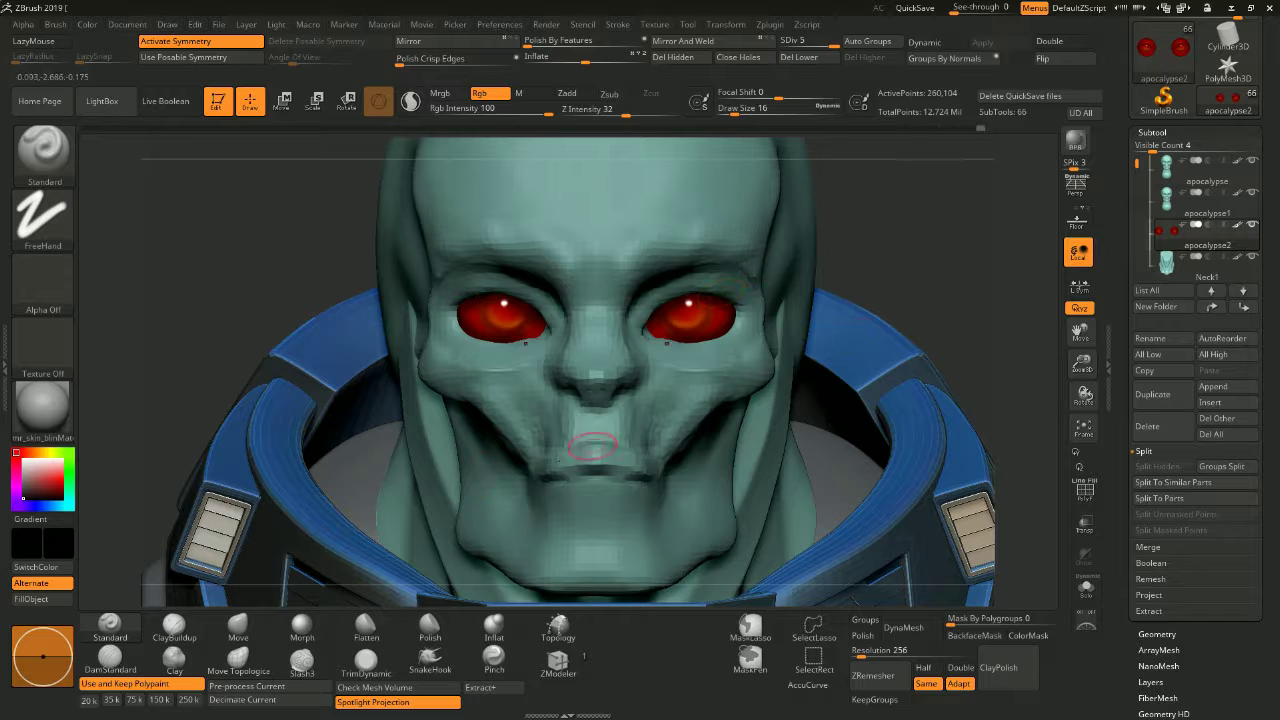
Step: Select the apocalypse1 head subtool and pull the eyelids closer around the eyeballs with the Move brush
alt+click(757, 265)
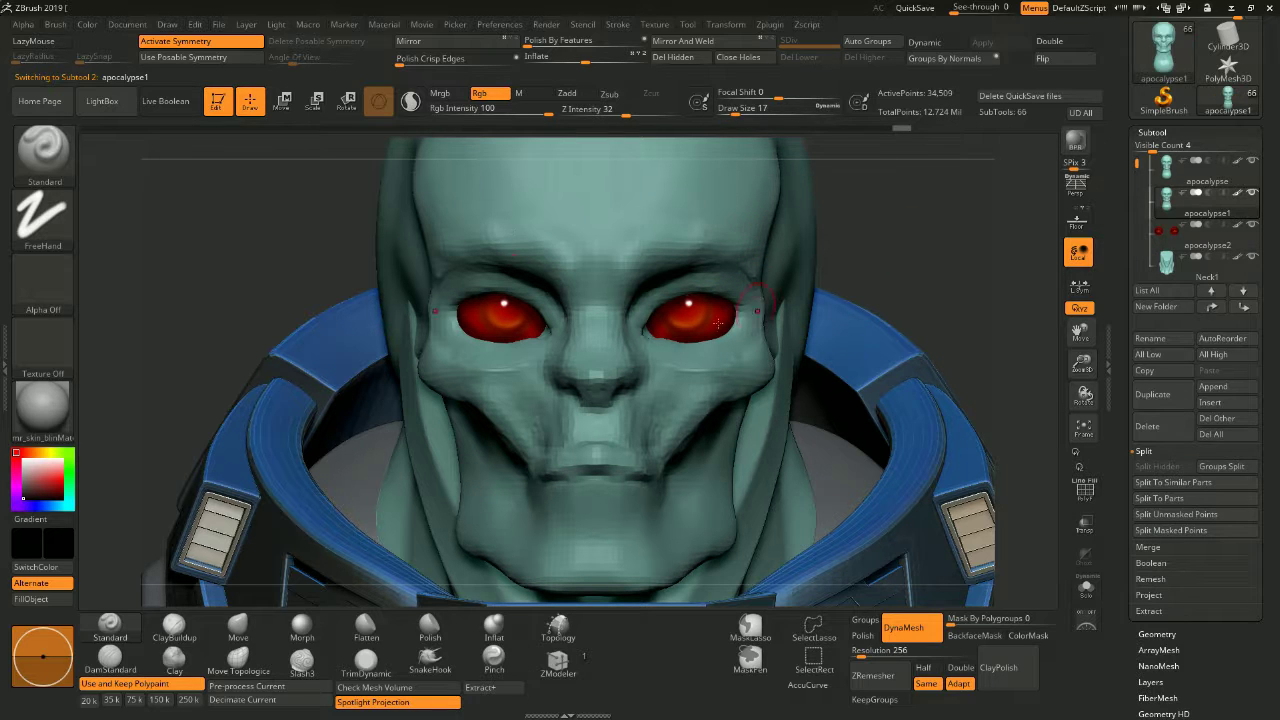
key(b)
key(m)
key(v)
key(s)
click(685, 293)
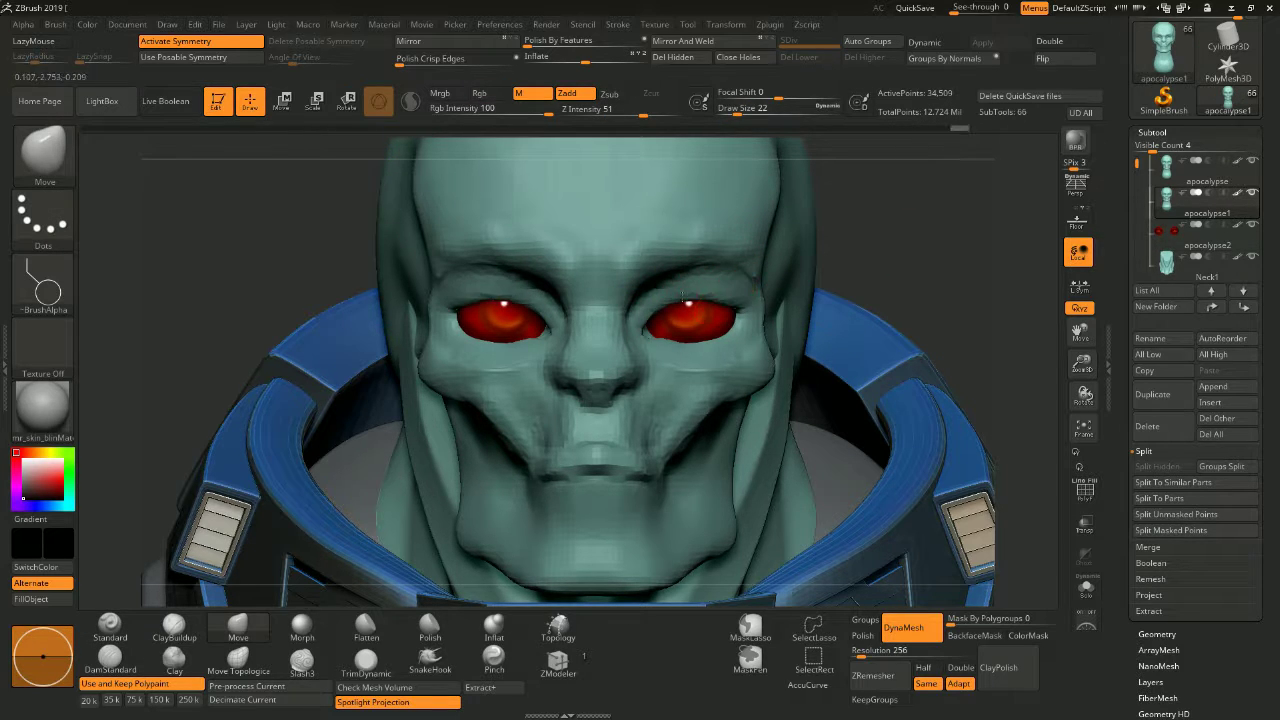
right_drag(652, 335, 722, 340)
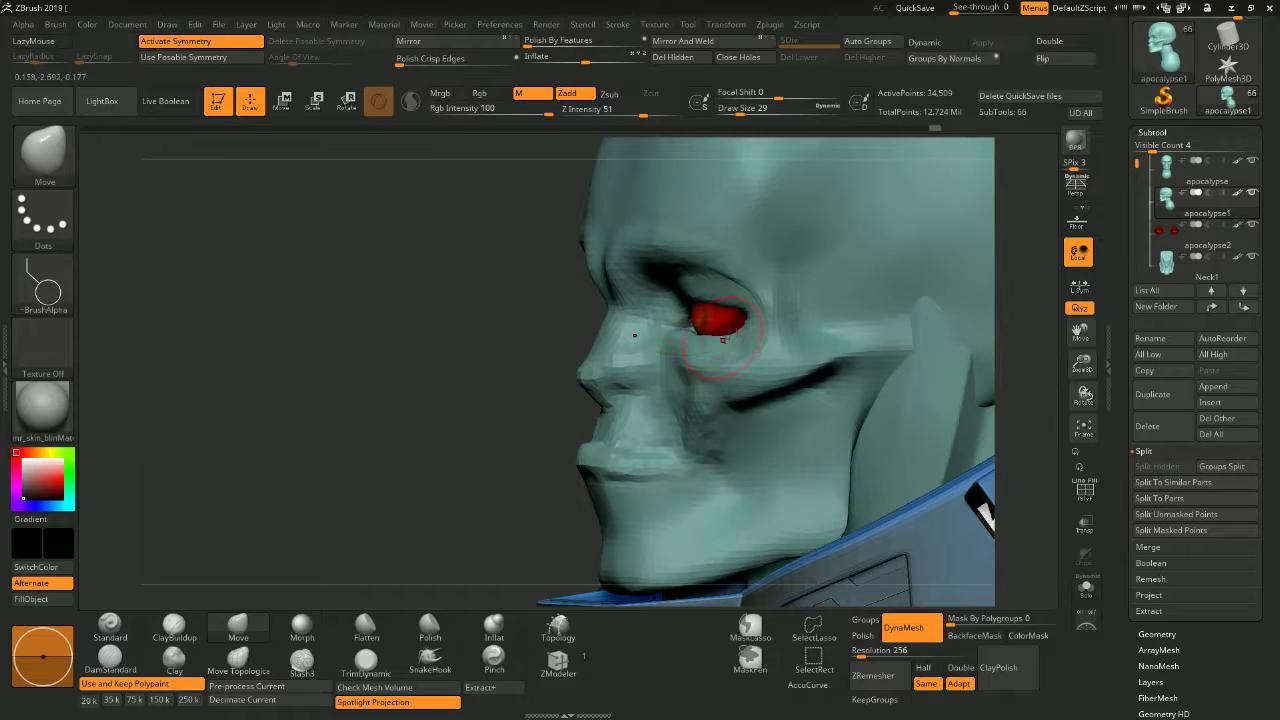
right_drag(519, 370, 737, 321)
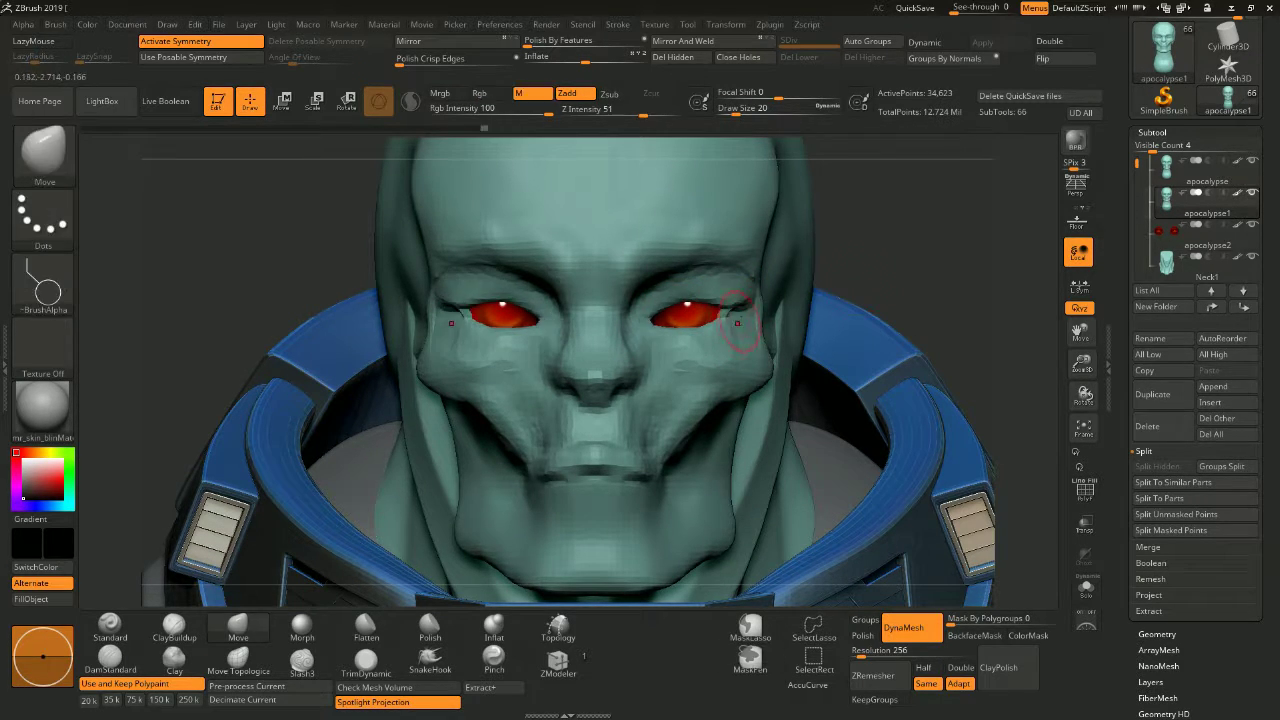
Step: Build up the cheeks, cheekbones and jaw with the ClayBuildup brush
click(174, 628)
mouse_move(650, 360)
mouse_down()
mouse_move(690, 420)
mouse_move(730, 440)
mouse_up()
right_drag(750, 300, 850, 300)
drag(665, 309, 638, 358)
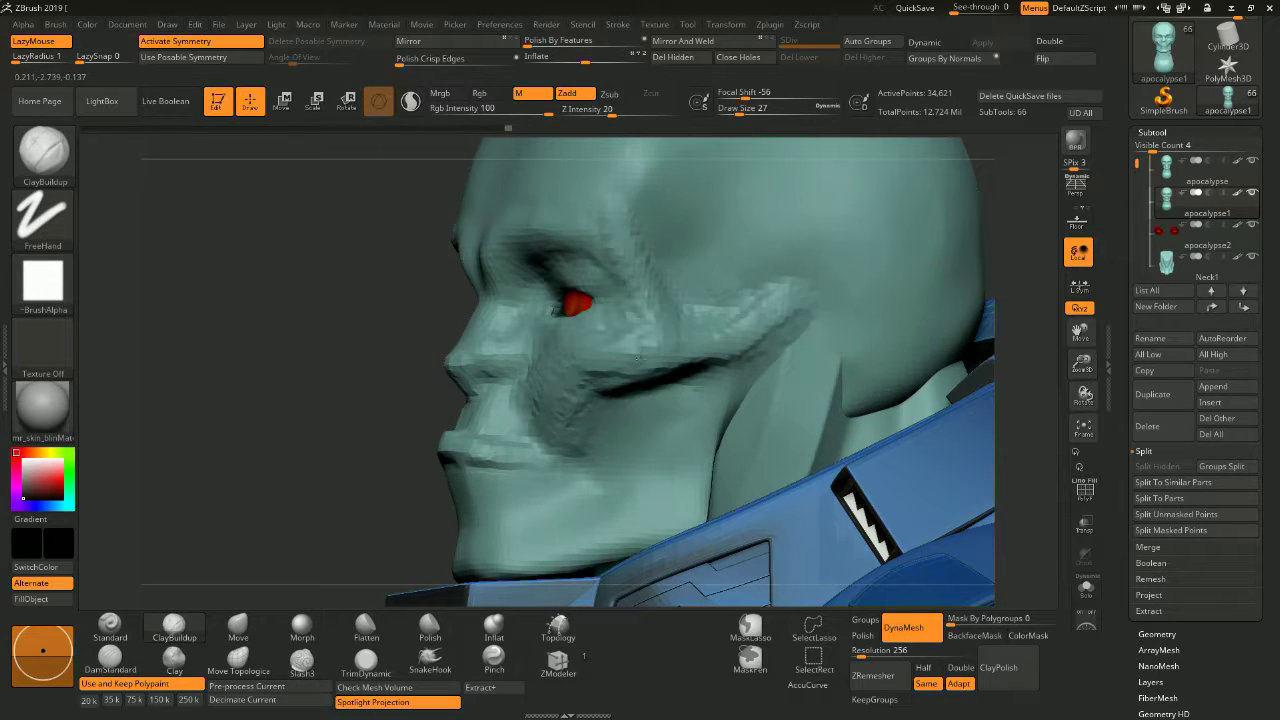
mouse_move(650, 427)
mouse_down()
mouse_move(700, 470)
mouse_move(540, 540)
mouse_up()
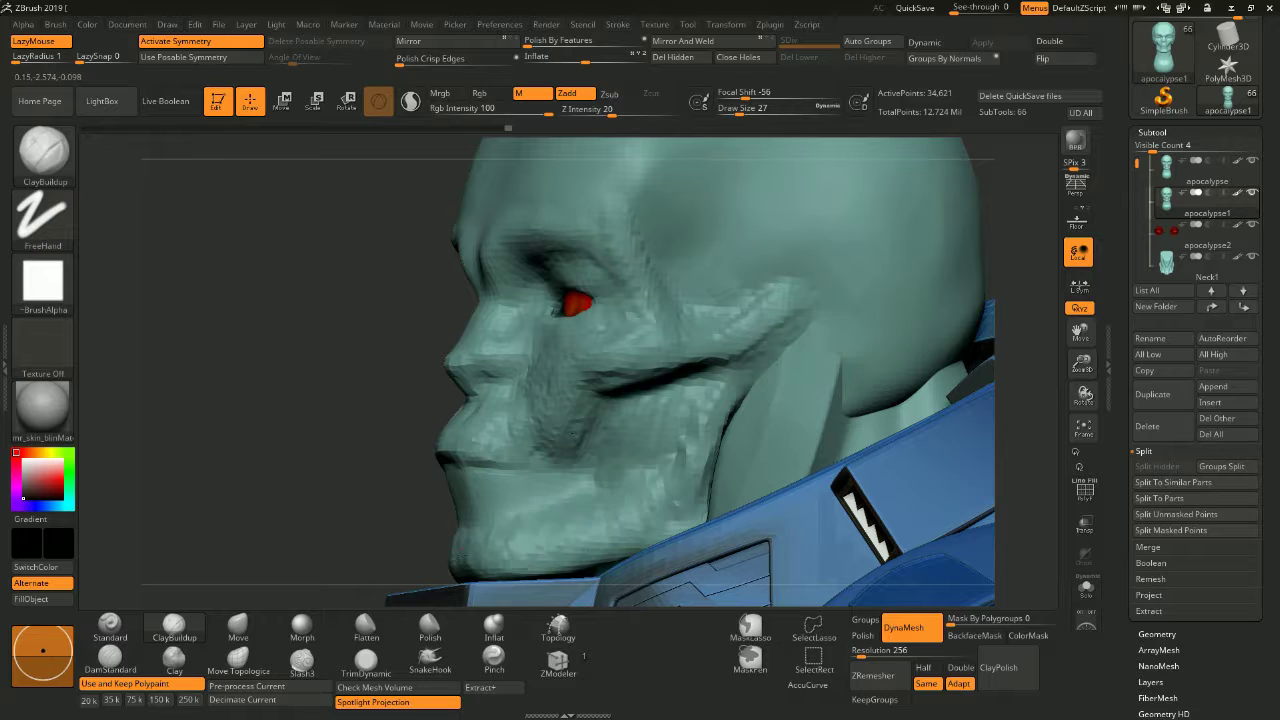
Step: Build up the temples and brow with ClayBuildup, and shape the brow into a scowl with the Move brush
mouse_move(566, 505)
right_down()
mouse_move(700, 480)
mouse_move(760, 420)
mouse_move(630, 313)
right_up()
key(s)
drag(630, 313, 636, 313)
mouse_move(860, 240)
right_down()
mouse_move(590, 296)
mouse_move(600, 293)
right_up()
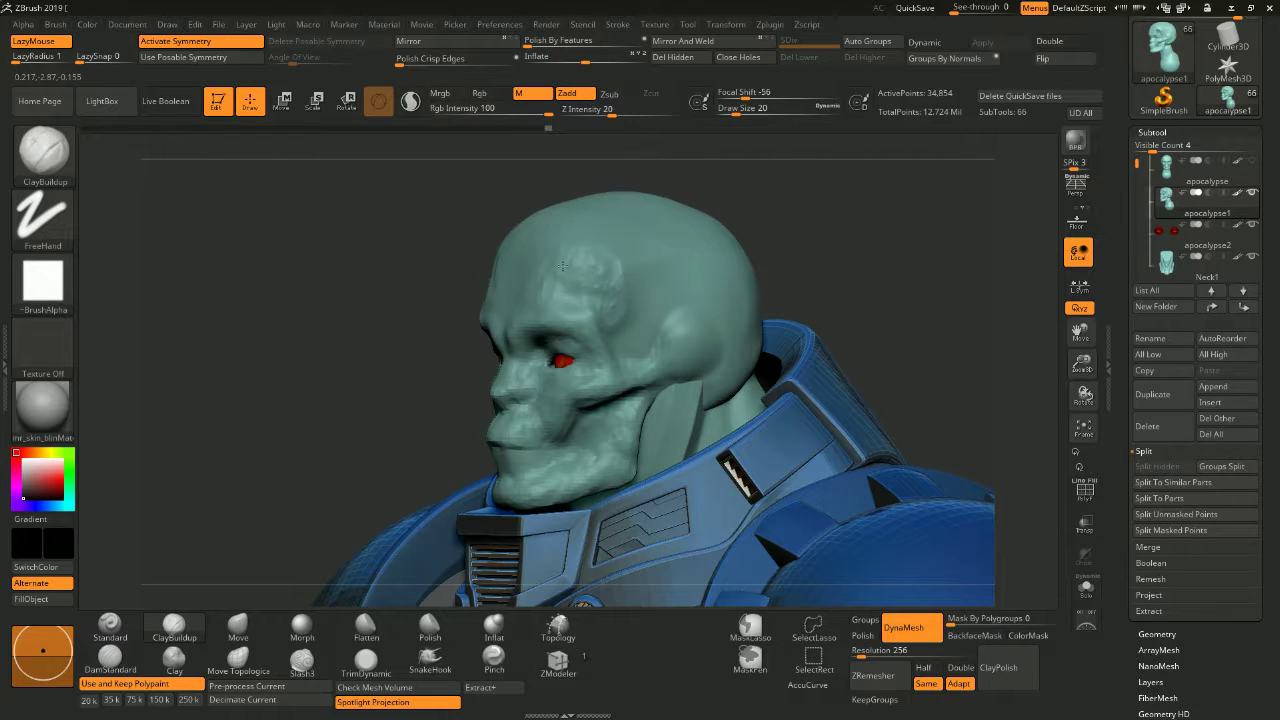
right_drag(584, 292, 554, 278)
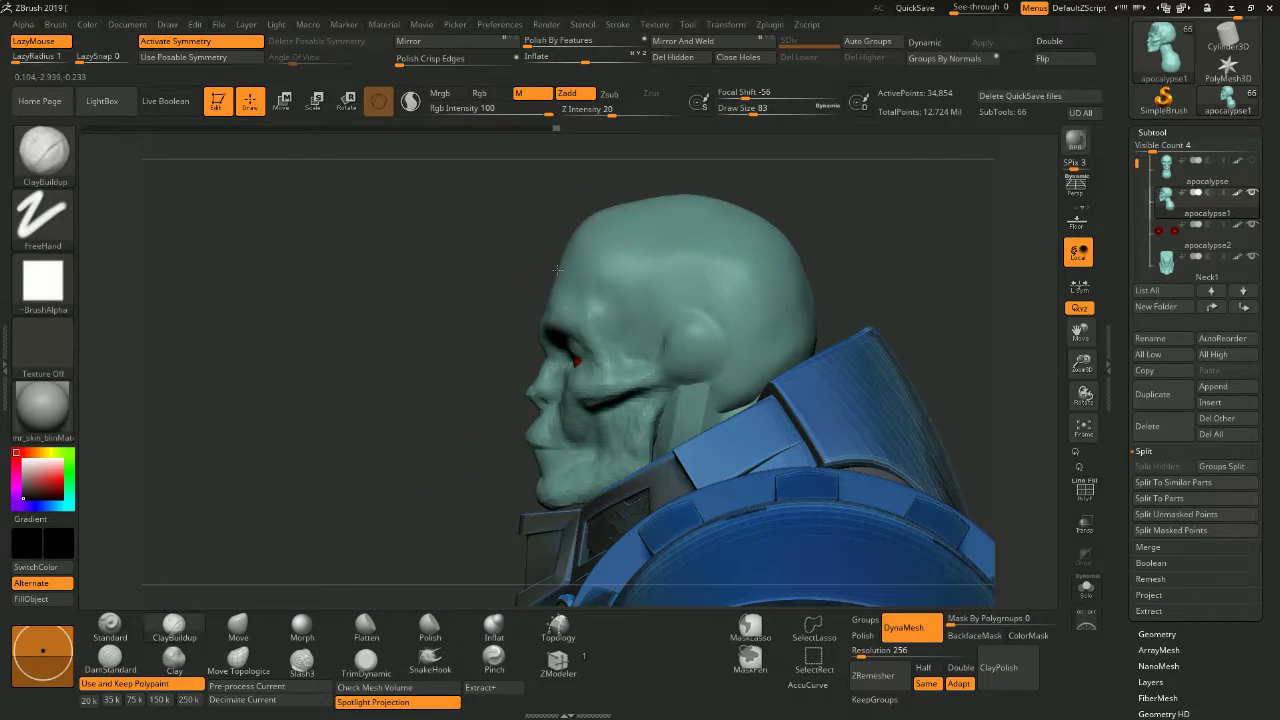
mouse_move(587, 223)
right_down()
mouse_move(830, 250)
mouse_move(696, 340)
mouse_move(609, 350)
mouse_move(760, 330)
mouse_move(929, 334)
mouse_move(744, 345)
right_up()
key(s)
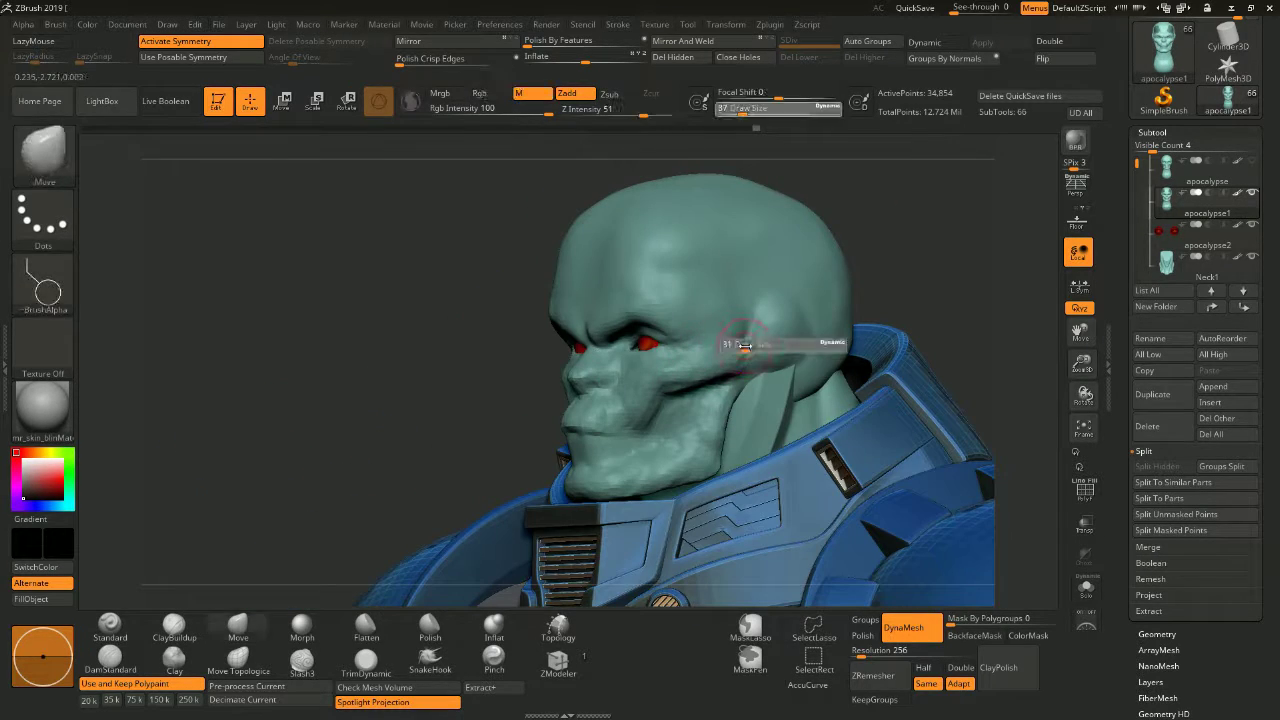
Step: Carve the mouth line and the grooves around the round ear forms with the DamStandard brush
key(shift)
mouse_move(657, 256)
shift+right_down()
mouse_move(814, 314)
mouse_move(595, 410)
shift+right_up()
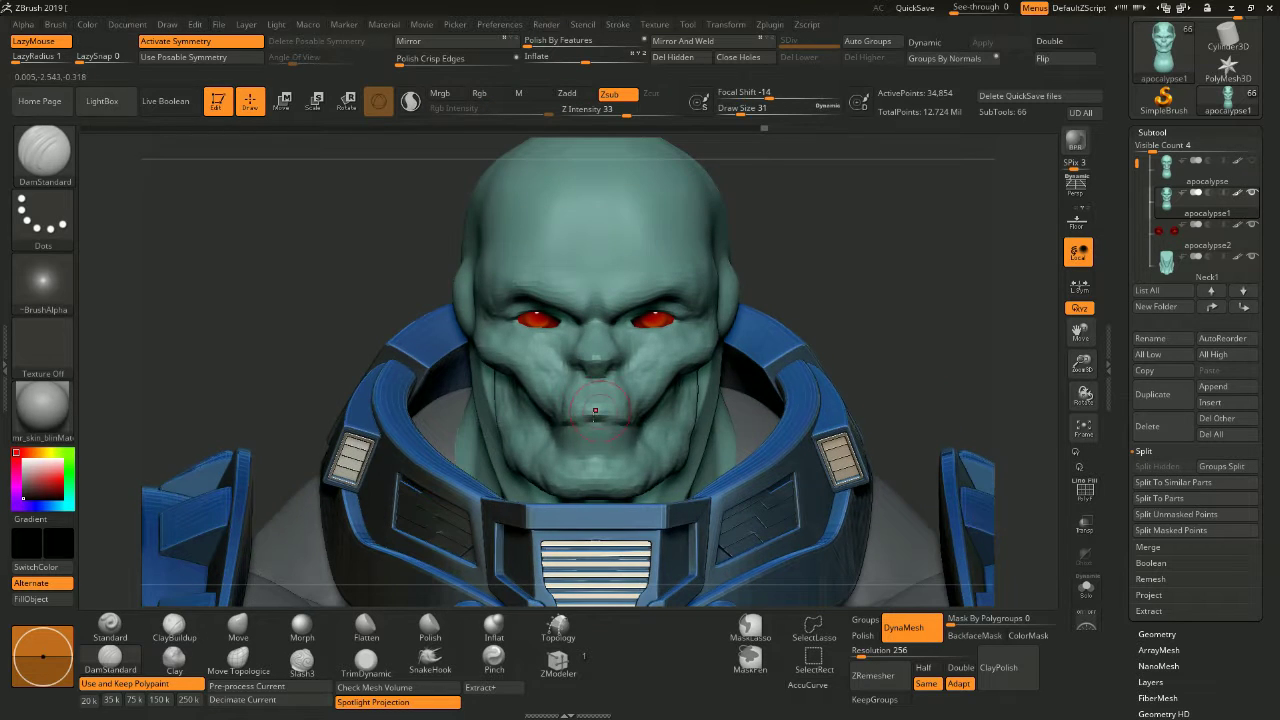
right_drag(838, 282, 530, 418)
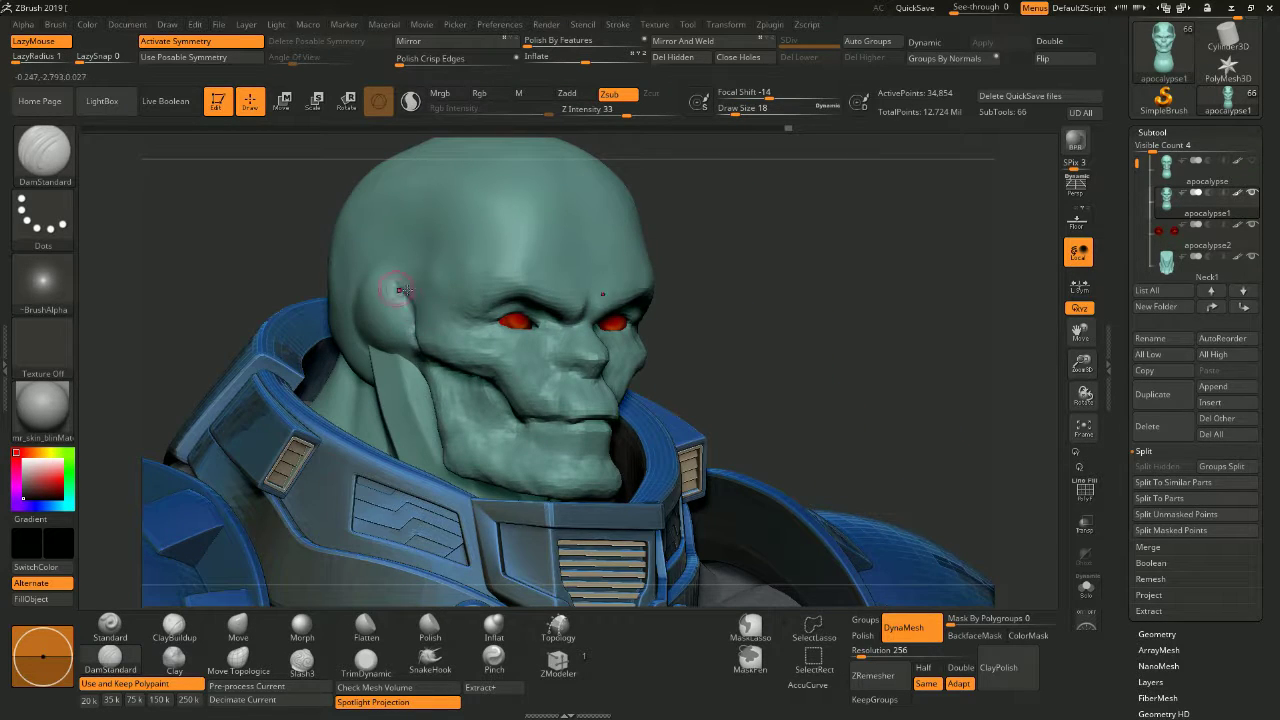
right_drag(401, 290, 377, 271)
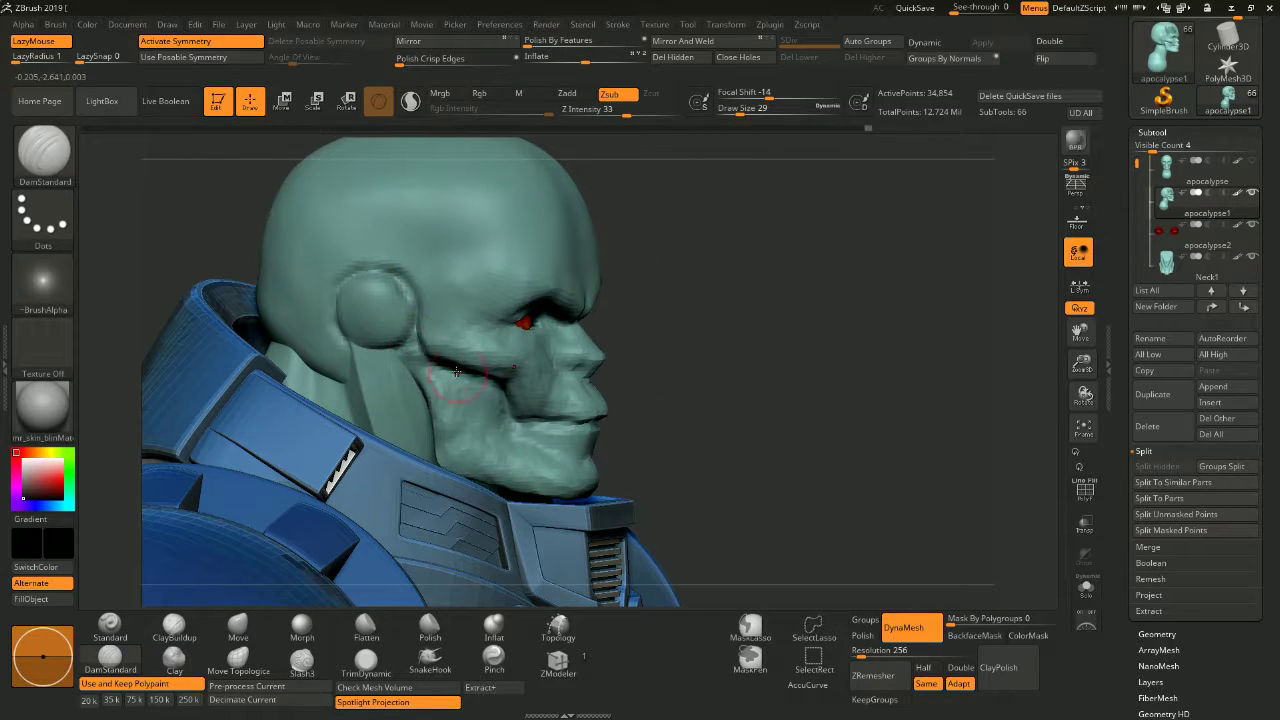
Step: Reshape the nose, mouth and jaw from the front with the Move brush
key(b)
key(m)
key(v)
mouse_move(705, 453)
right_down()
mouse_move(668, 356)
mouse_move(705, 369)
right_up()
key(s)
key(s)
Step: Save the tool under the new name apocalypse_2
click(688, 24)
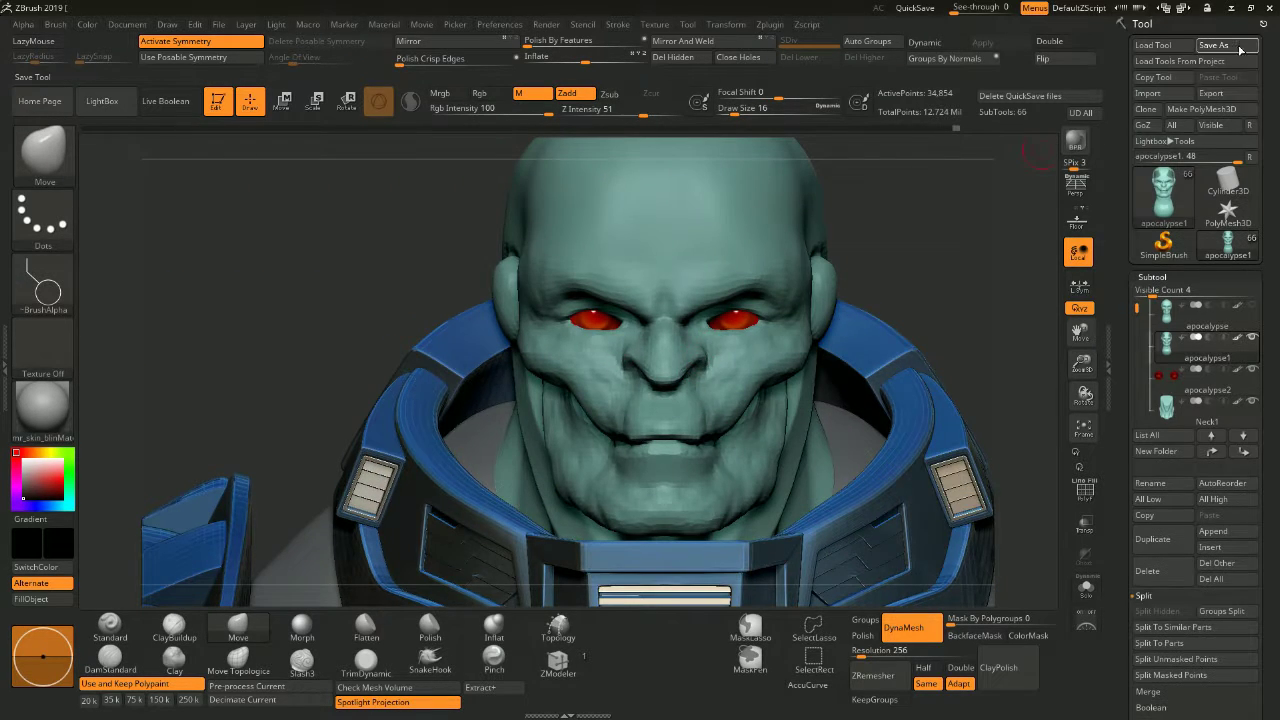
click(1213, 45)
key(Return)
key(alt+s)
click(1220, 46)
click(943, 574)
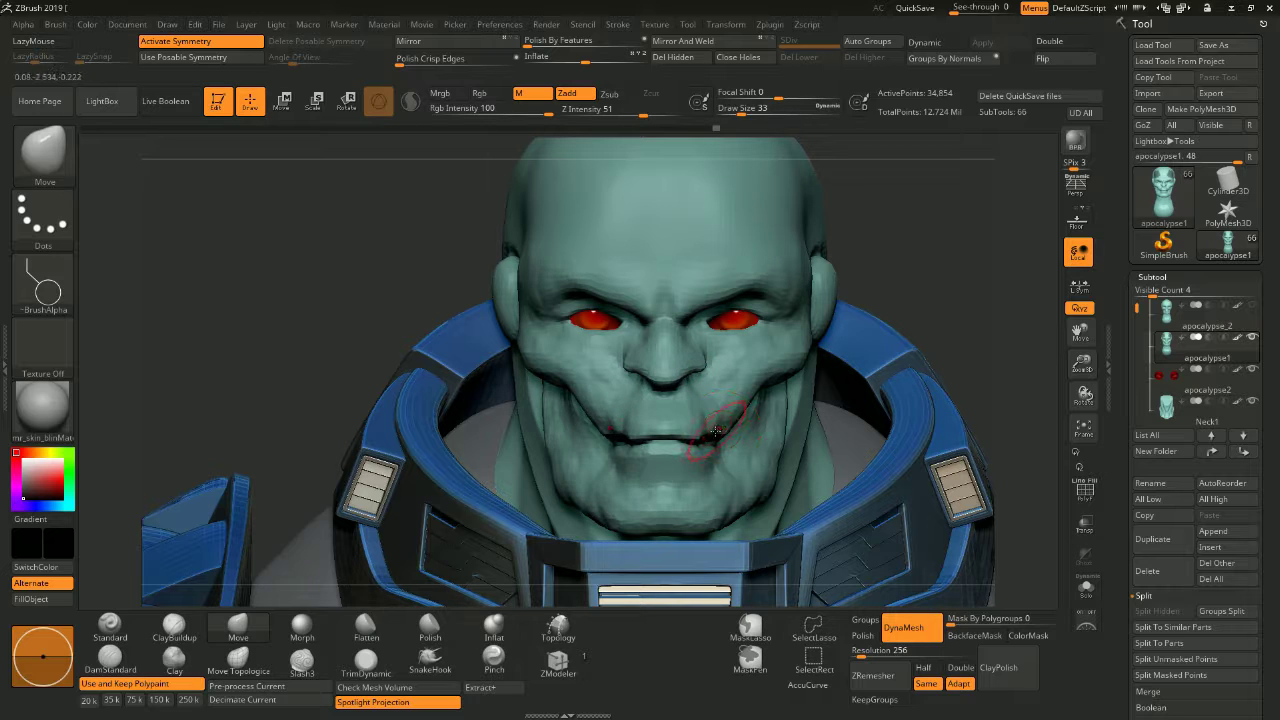
Step: Reshape the mouth and cheeks with the Move brush and refine the facial creases with DamStandard
mouse_move(730, 425)
right_down()
mouse_move(838, 405)
mouse_move(682, 373)
mouse_move(712, 380)
right_up()
shift+right_drag(928, 331, 923, 326)
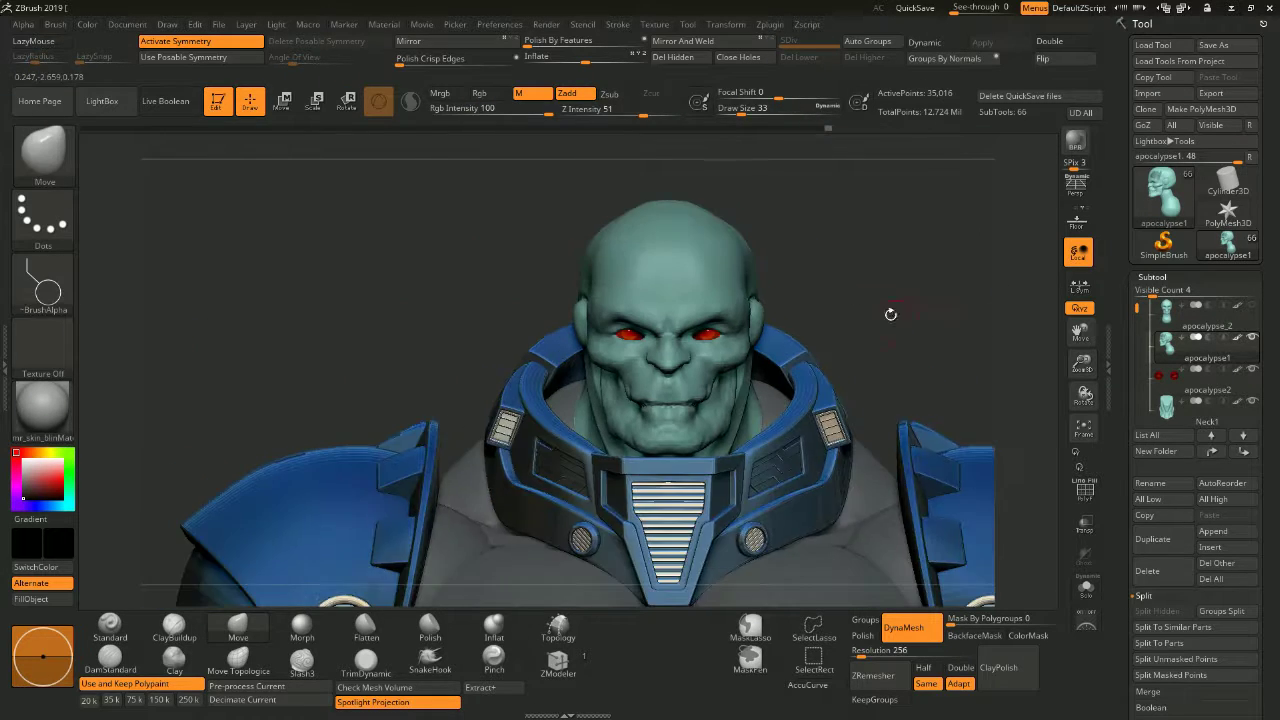
click(110, 657)
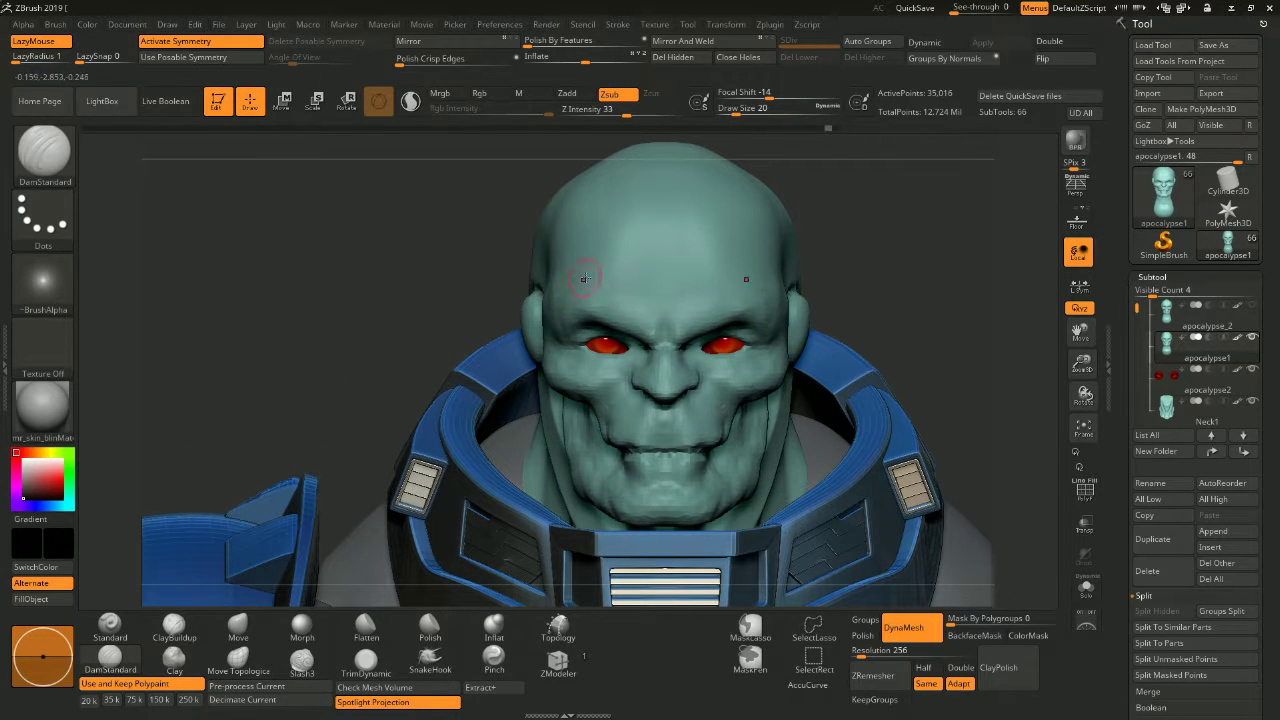
Step: Sculpt the forehead and temples with ClayBuildup and smoothing, and turn off material painting for the brush
key(b)
key(c)
key(b)
right_drag(877, 277, 573, 414)
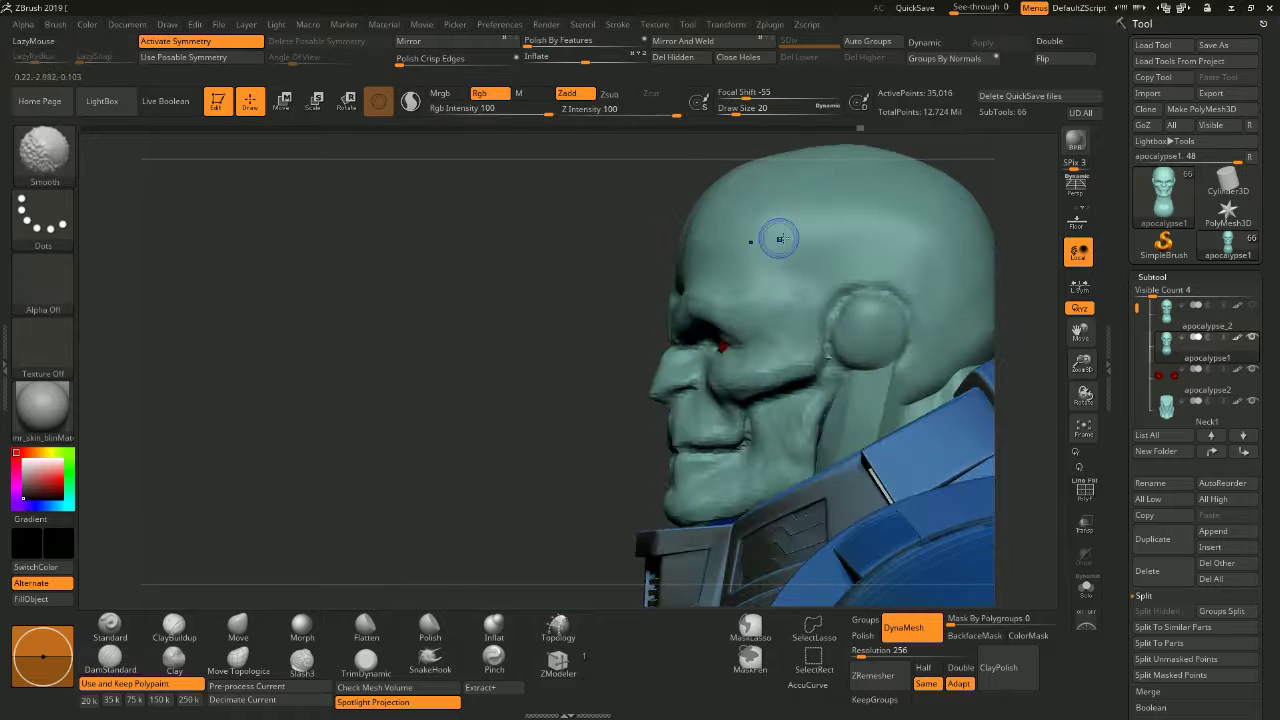
shift+right_drag(471, 449, 520, 430)
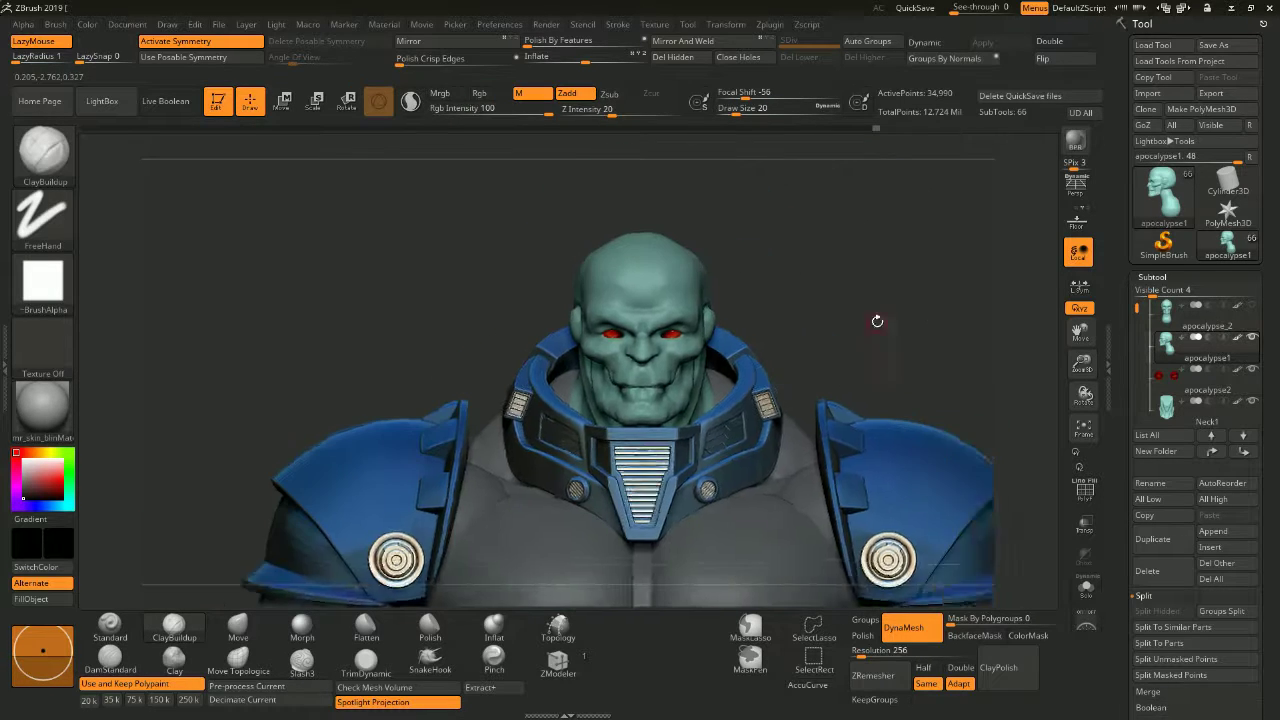
click(533, 97)
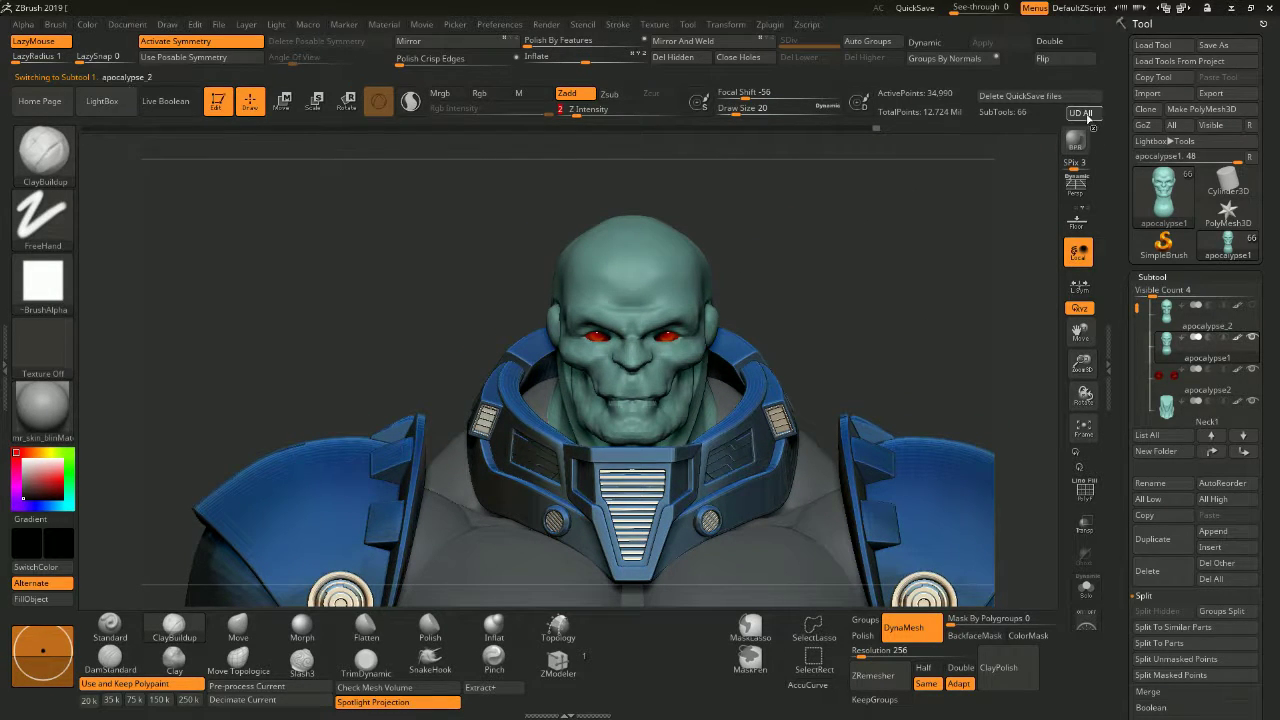
key(Up)
key(Up)
key(Up)
key(Up)
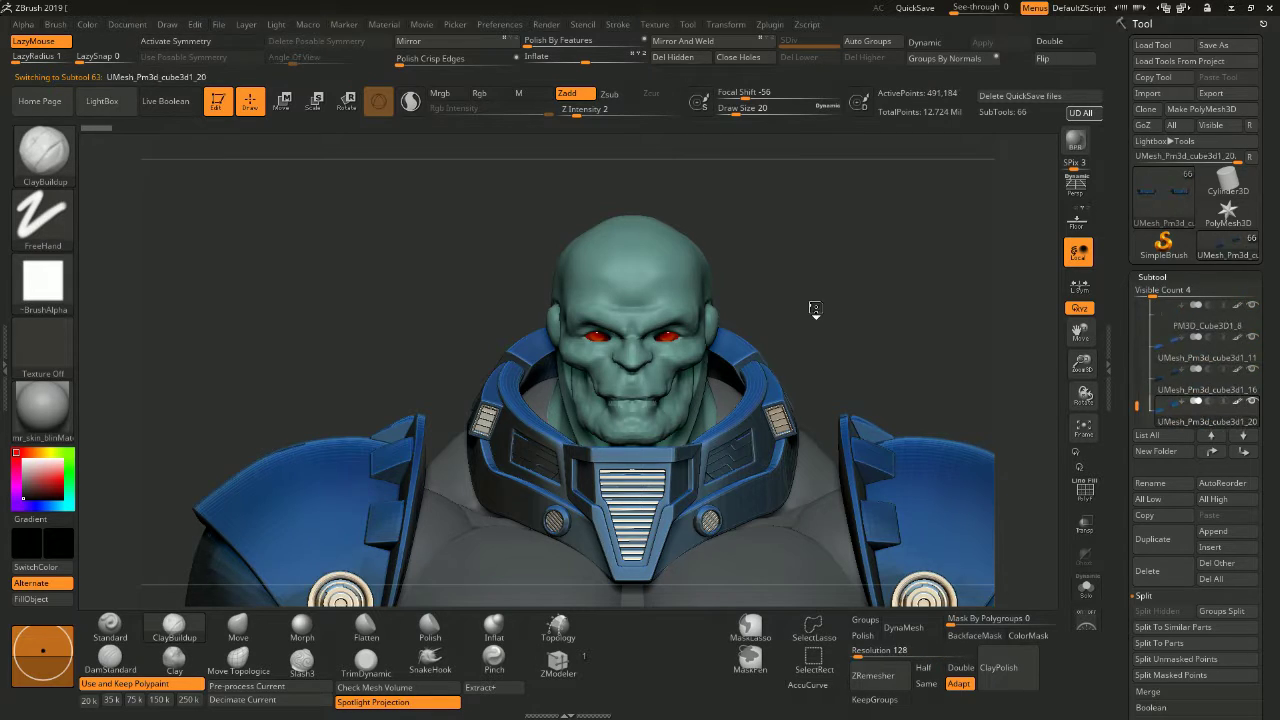
Step: Select the head subtool and adjust the profile of the face with the Move brush
alt+click(630, 300)
alt+right_drag(580, 420, 574, 464)
mouse_move(670, 359)
right_down()
mouse_move(645, 347)
mouse_move(489, 466)
right_up()
key(b)
key(m)
key(v)
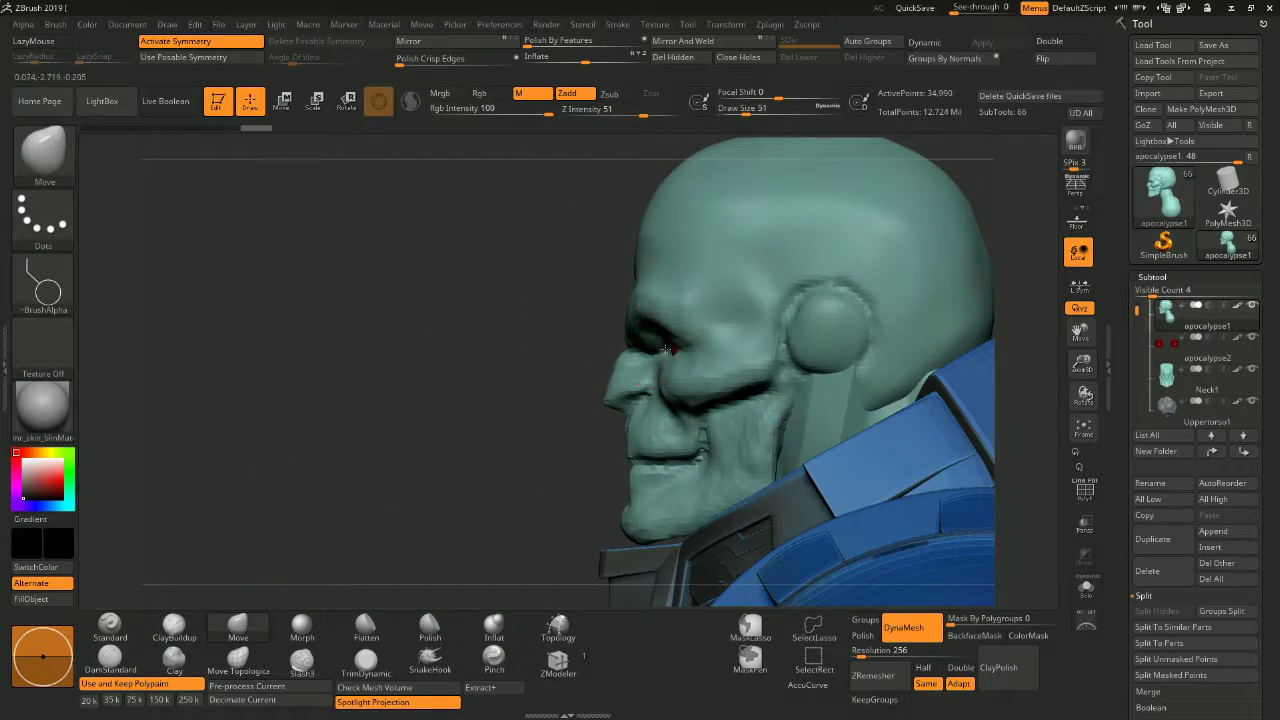
key(s)
mouse_move(549, 394)
right_down()
mouse_move(808, 366)
mouse_move(783, 298)
mouse_move(886, 309)
mouse_move(860, 300)
mouse_move(700, 330)
mouse_move(853, 294)
mouse_move(609, 284)
right_up()
Step: Select the eyeballs subtool and reposition the eyes in their sockets
alt+click(728, 349)
key(w)
key(q)
key(w)
key(q)
Step: Isolate the head and build up the underside of the jaw with ClayBuildup at Z Intensity 19, smoothing the result
alt+click(609, 284)
key(b)
key(c)
key(b)
ctrl+right_drag(754, 229, 1065, 587)
click(1086, 587)
right_drag(700, 320, 604, 300)
drag(597, 116, 612, 116)
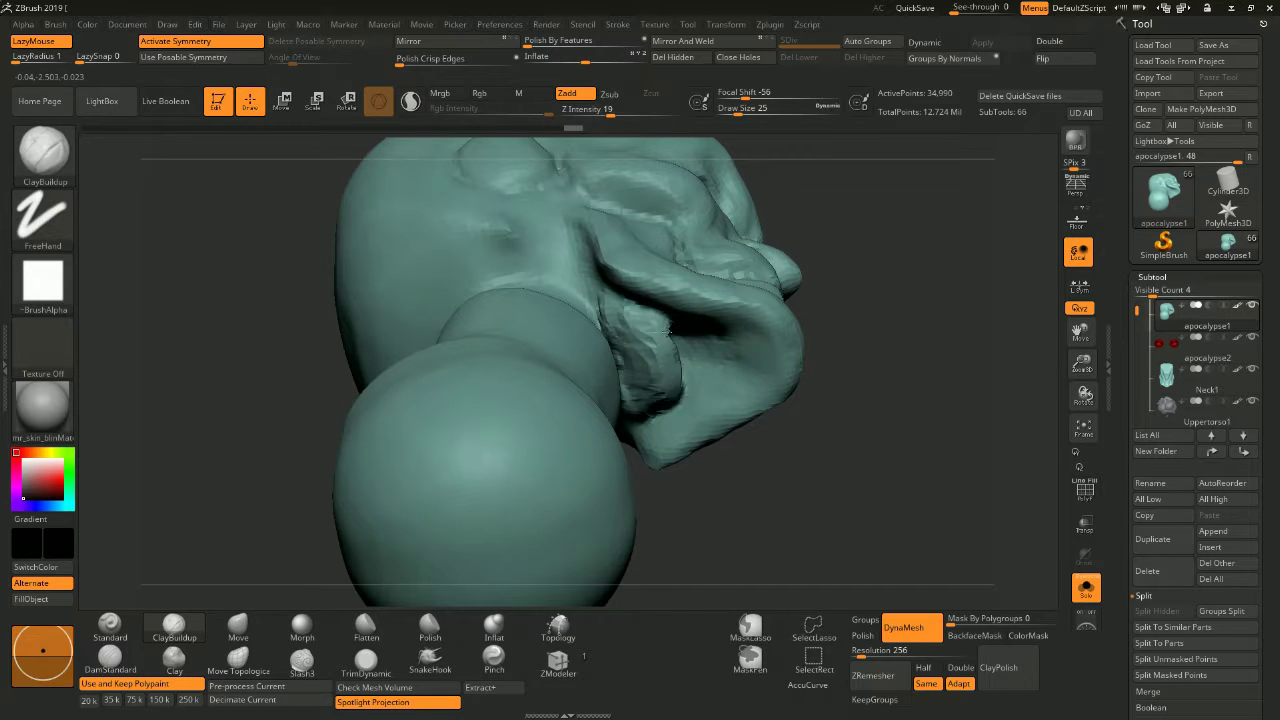
drag(745, 355, 680, 393)
mouse_move(717, 463)
shift+mouse_down()
mouse_move(690, 380)
mouse_move(700, 360)
shift+mouse_up()
Step: Flatten the underside of the jaw with the Flatten brush and show the other subtools again
key(b)
key(f)
key(l)
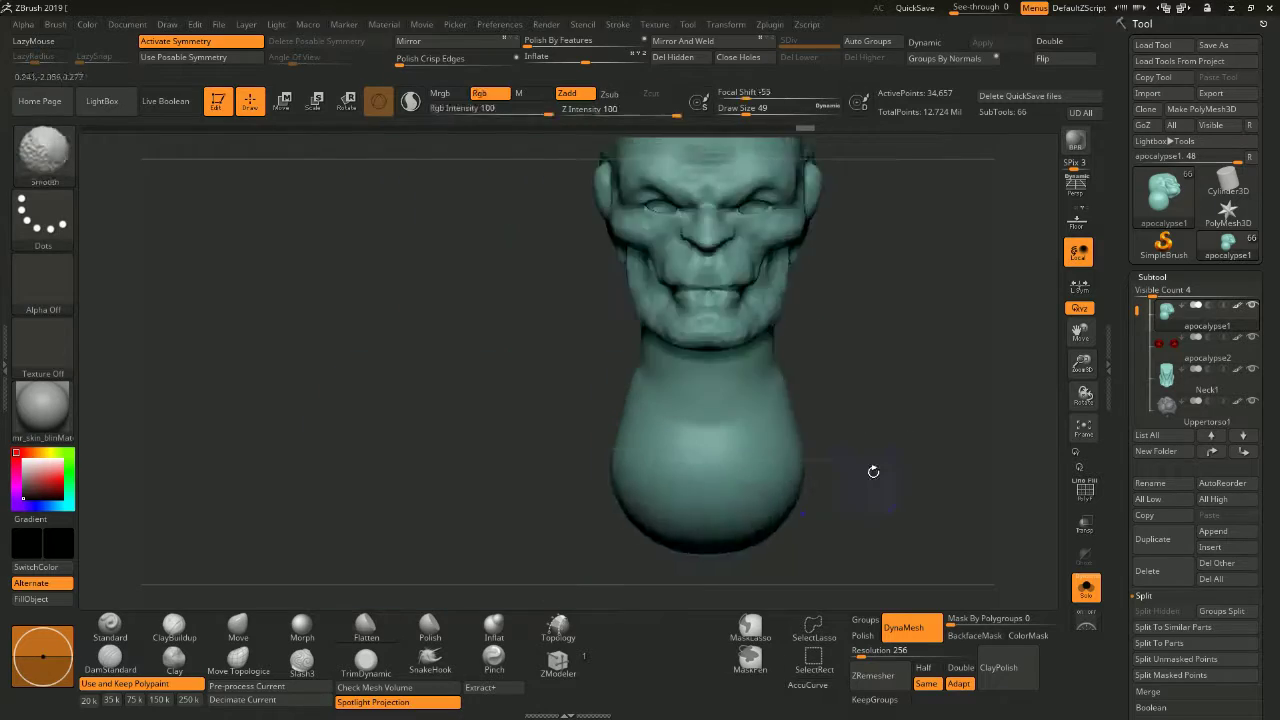
click(1086, 588)
Step: Refine the cheek and jaw surfaces with ClayBuildup and adjust the jaw's outline with the Move brush
mouse_move(930, 296)
mouse_down()
mouse_move(860, 320)
mouse_move(900, 330)
mouse_move(742, 408)
mouse_move(880, 450)
mouse_up()
key(b)
key(c)
key(b)
key(b)
key(m)
key(v)
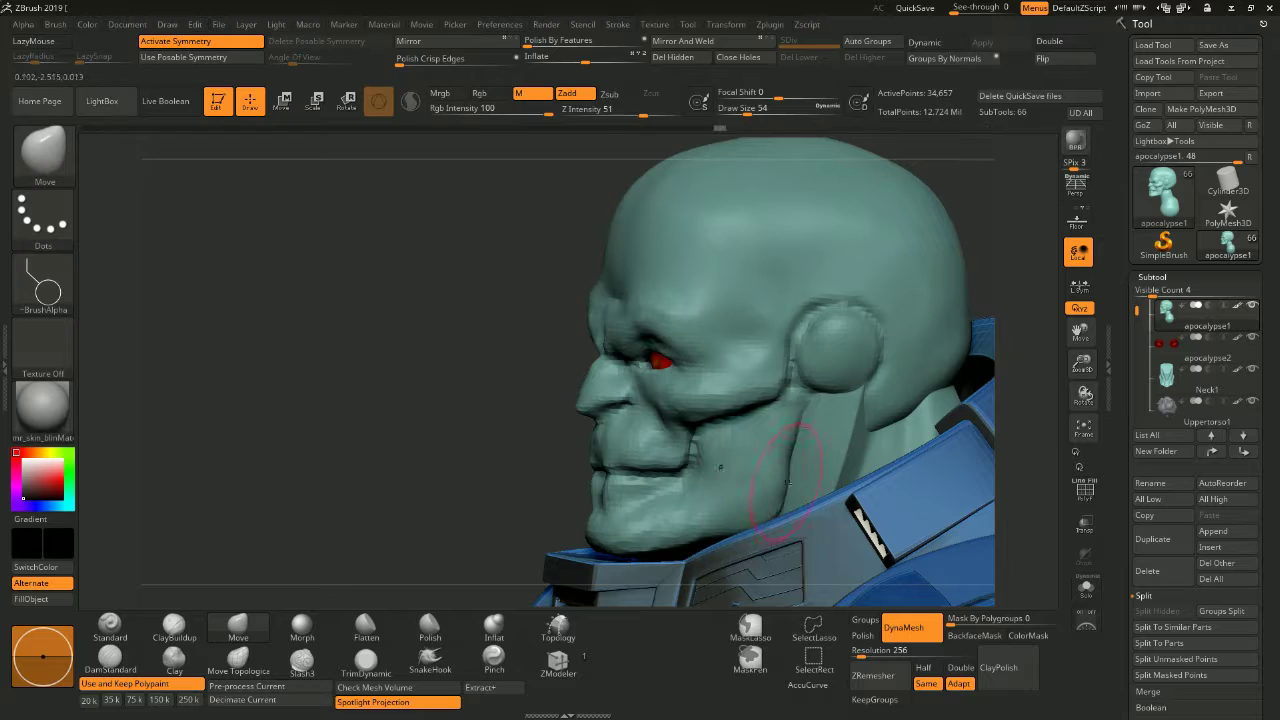
drag(779, 444, 705, 450)
Step: Remesh the head with DynaMesh at resolution 352 and smooth the face around the mouth
drag(905, 651, 885, 657)
ctrl+drag(895, 253, 705, 273)
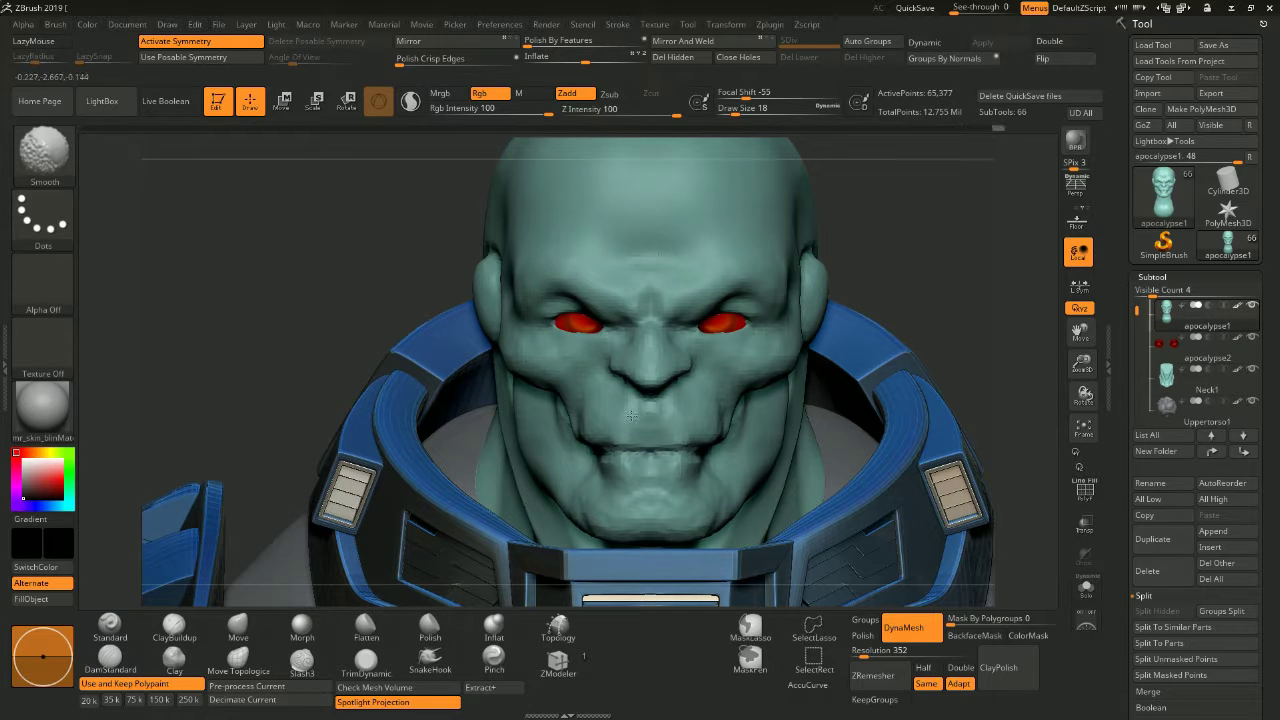
mouse_move(537, 446)
shift+mouse_down()
mouse_move(900, 334)
mouse_move(577, 380)
mouse_move(256, 604)
shift+mouse_up()
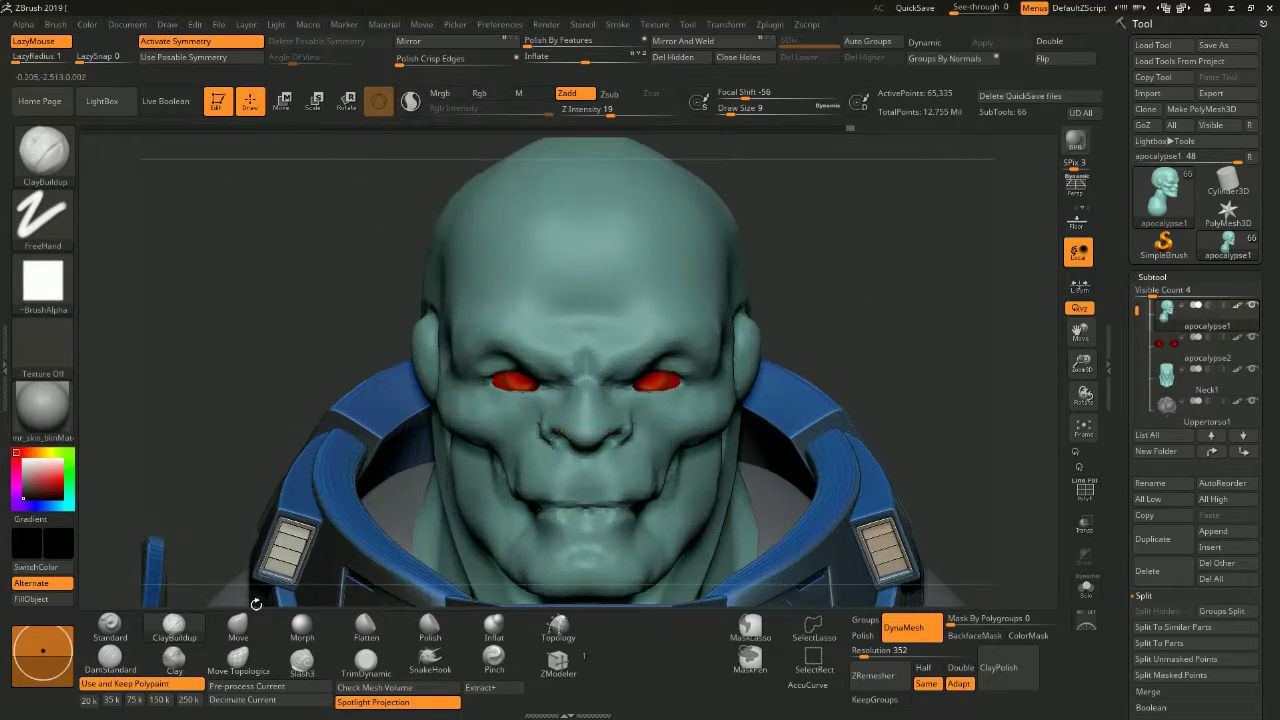
Step: Adjust the nostrils with the Move brush and carve forehead and brow wrinkles with DamStandard
click(238, 626)
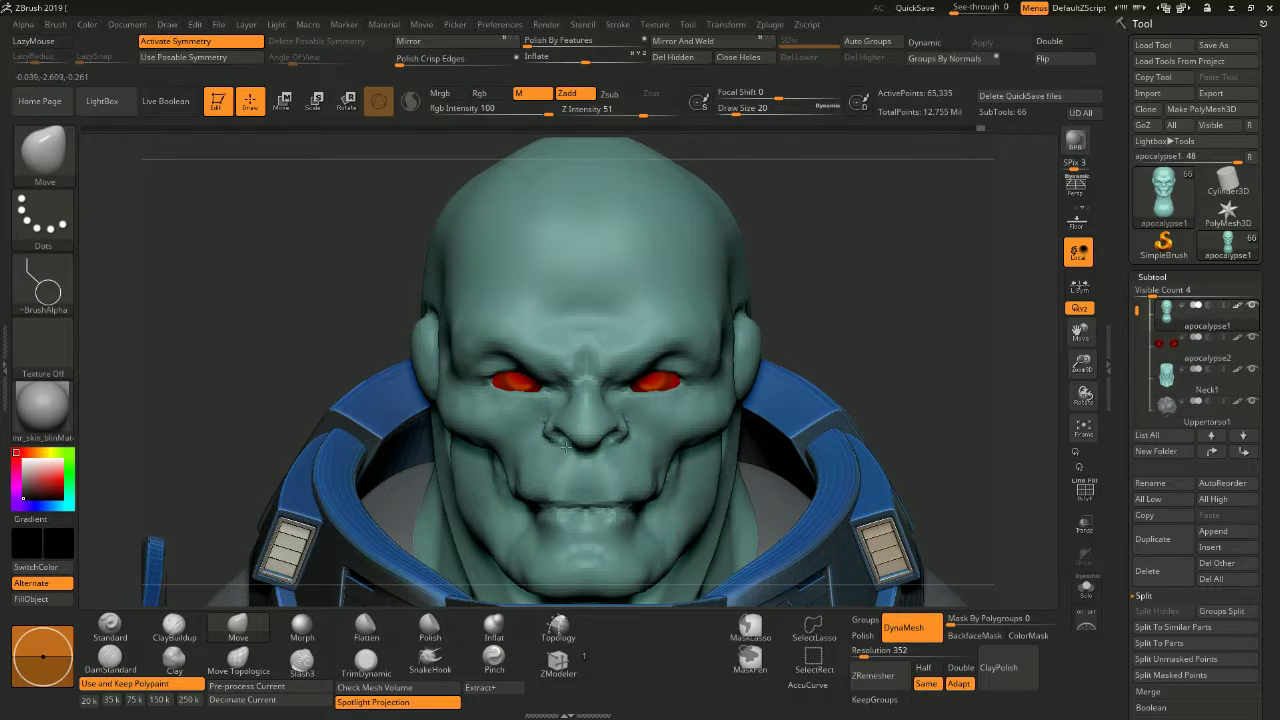
key(b)
key(d)
key(s)
mouse_move(549, 400)
alt+mouse_down()
mouse_move(549, 300)
mouse_move(549, 400)
alt+mouse_up()
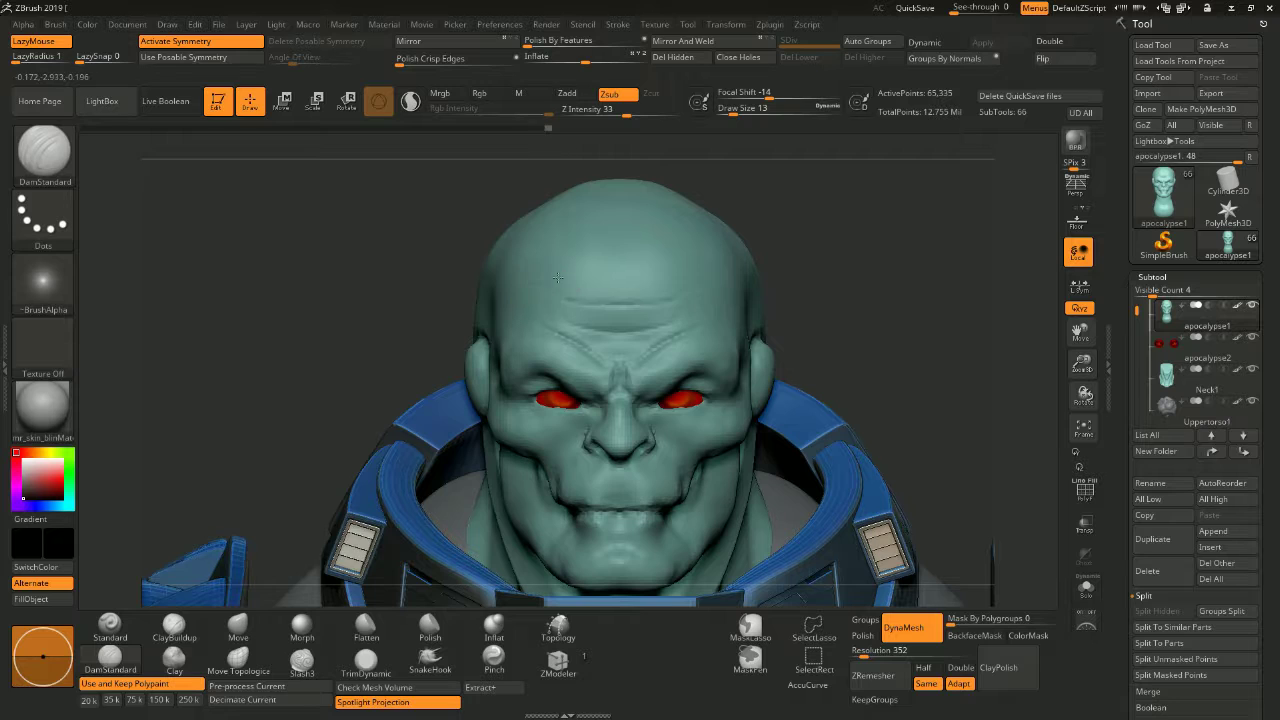
Step: Carve fine creases around the eyes and temples with the DamStandard brush
right_drag(557, 277, 754, 326)
right_drag(583, 425, 604, 494)
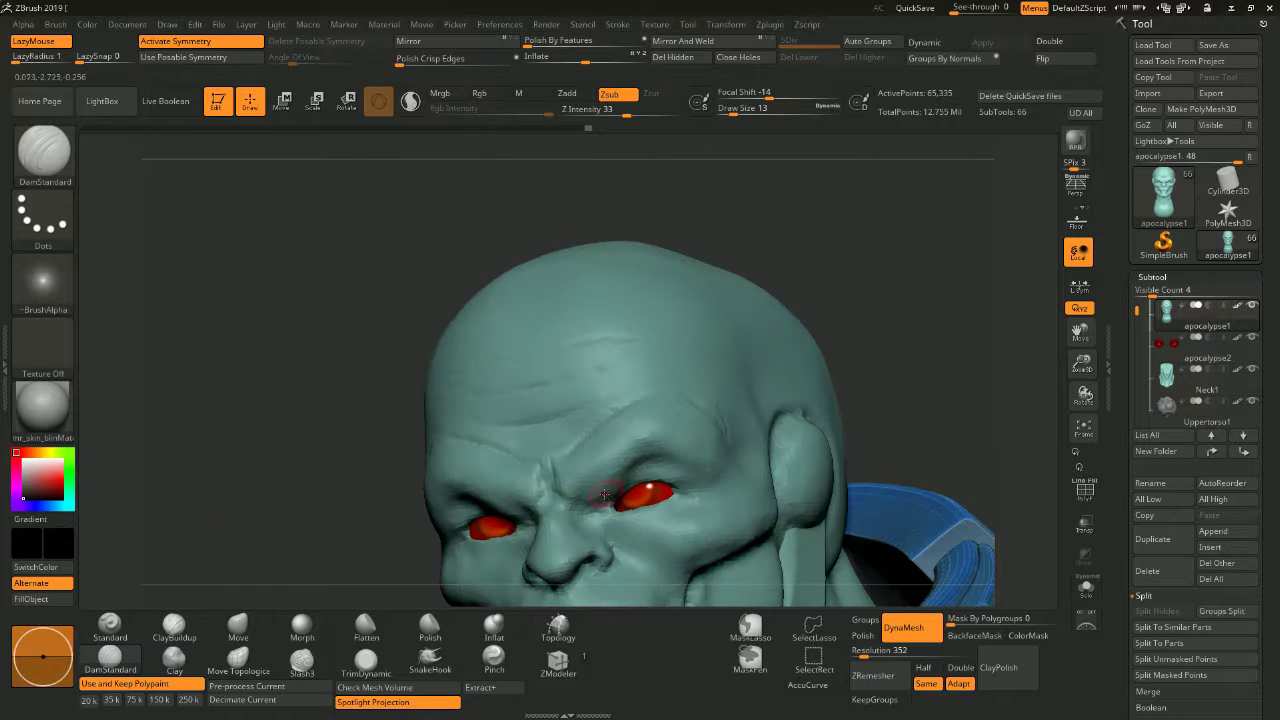
mouse_move(681, 474)
right_down()
mouse_move(607, 450)
mouse_move(934, 380)
mouse_move(640, 390)
right_up()
Step: Build up the eye bags and upper cheeks with a small ClayBuildup brush and smooth them
key(b)
key(c)
key(b)
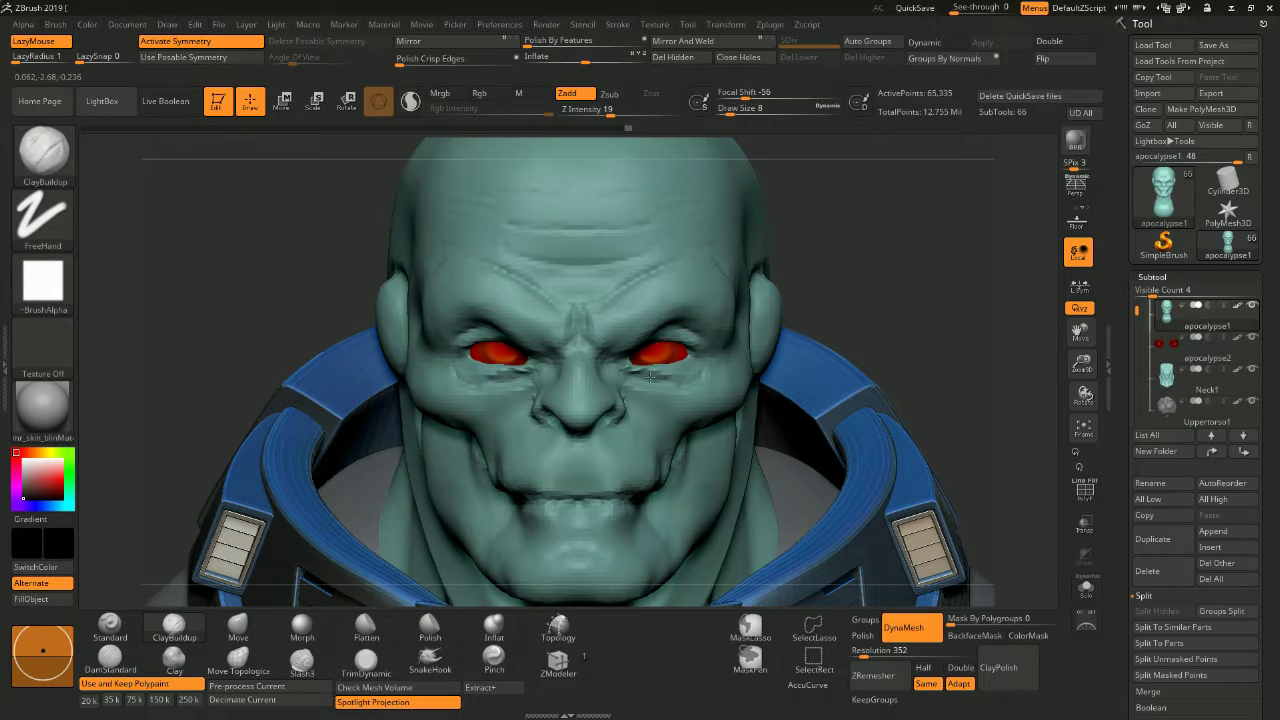
drag(694, 387, 674, 402)
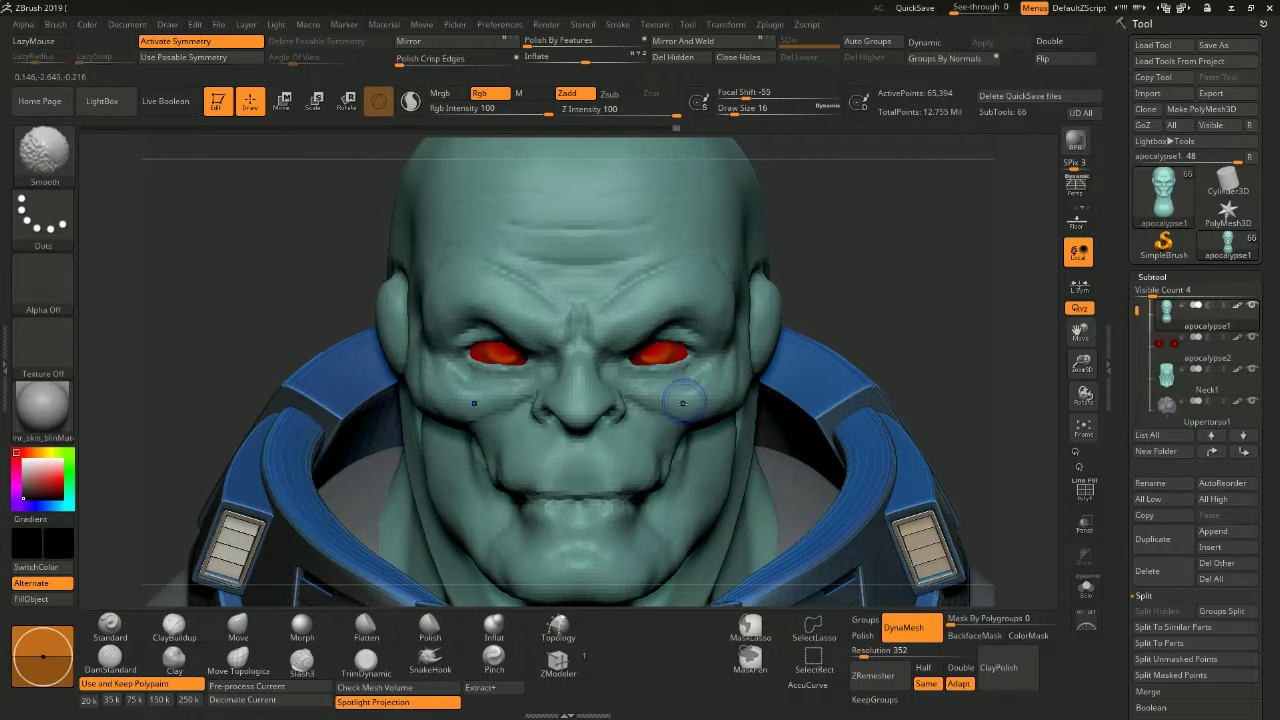
Step: Build up the temple beside the eye with the ClayBuildup brush and smooth it
right_drag(732, 376, 780, 333)
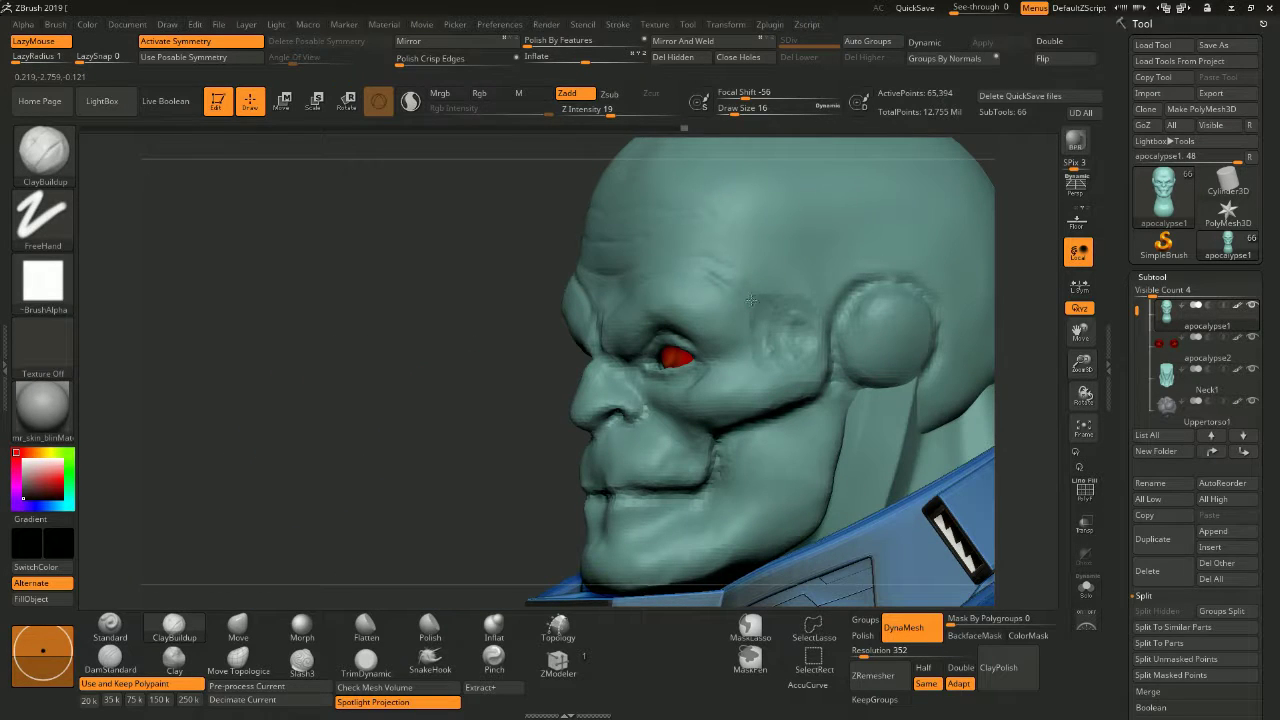
shift+drag(759, 268, 794, 331)
mouse_move(802, 343)
right_down()
mouse_move(594, 466)
mouse_move(889, 334)
mouse_move(551, 409)
mouse_move(907, 303)
right_up()
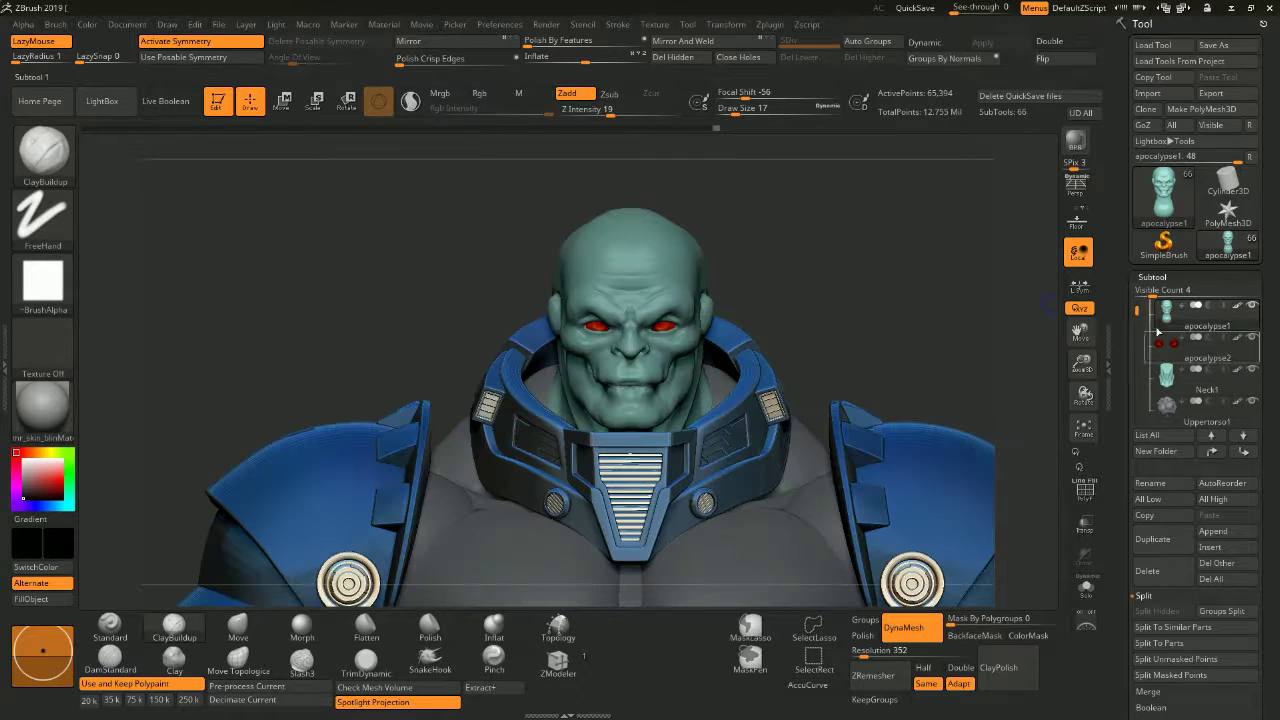
Step: Save the project and then save the tool file
key(ctrl+s)
key(Return)
click(677, 357)
click(1188, 47)
key(Return)
click(733, 360)
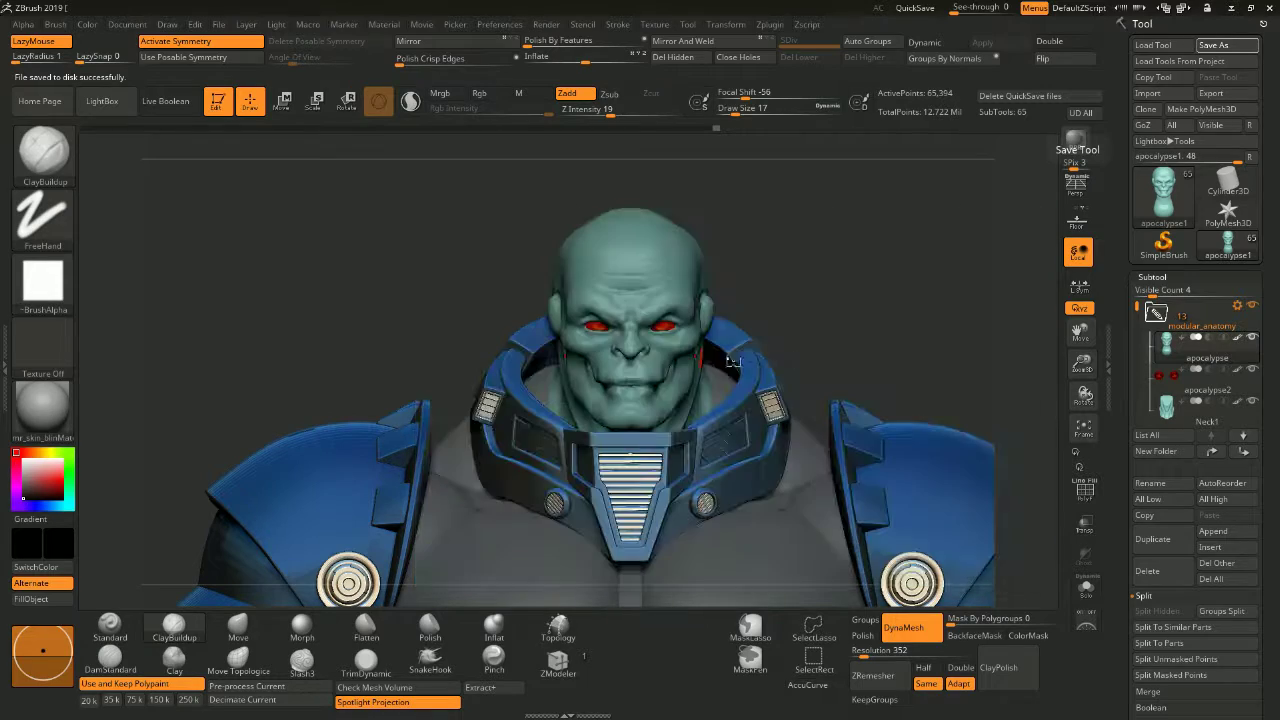
Step: Insert a Cylinder3D subtool, place it horizontally through the ears as round ear pads and colour it black
mouse_move(861, 317)
mouse_down()
mouse_move(900, 322)
mouse_move(880, 345)
mouse_up()
click(1210, 547)
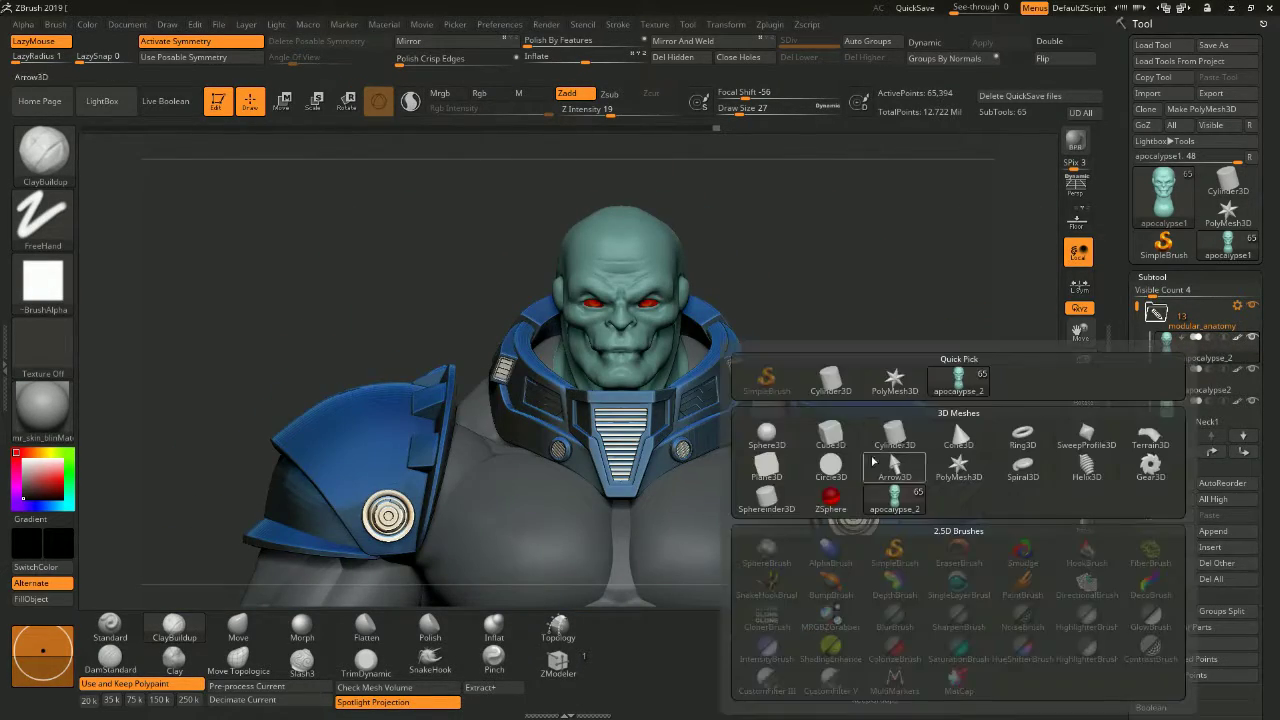
click(895, 452)
key(s)
key(w)
key(f)
drag(853, 315, 597, 337)
key(q)
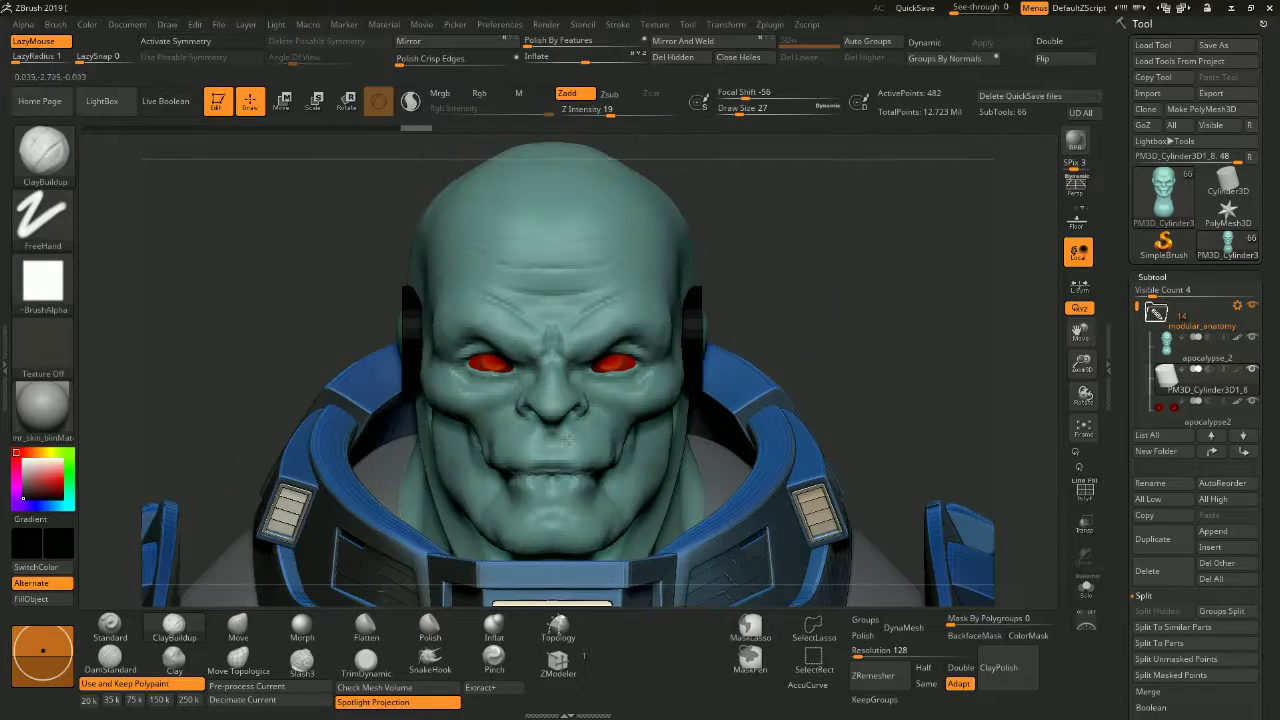
click(23, 492)
drag(850, 400, 971, 289)
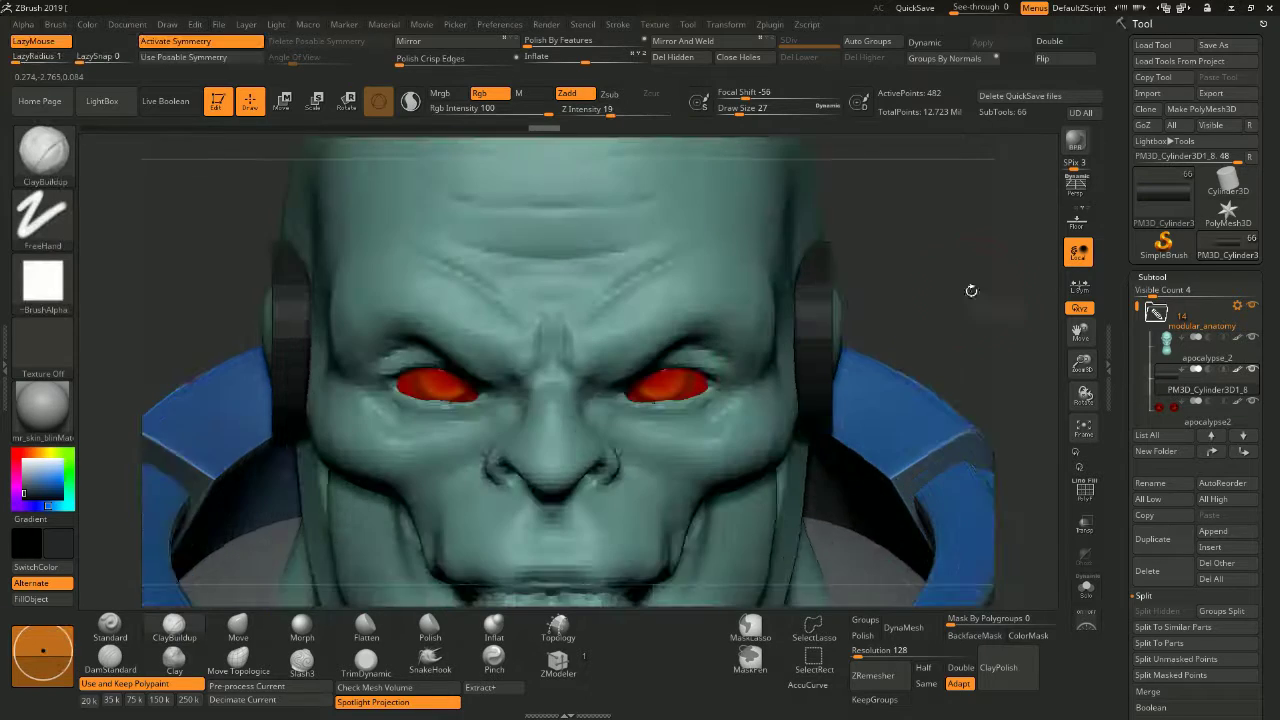
Step: Isolate the cylinder with its polyframe shown and bevel its end edge loops with ZModeler
click(1086, 588)
click(1080, 508)
key(f)
key(b)
key(z)
key(m)
key(space)
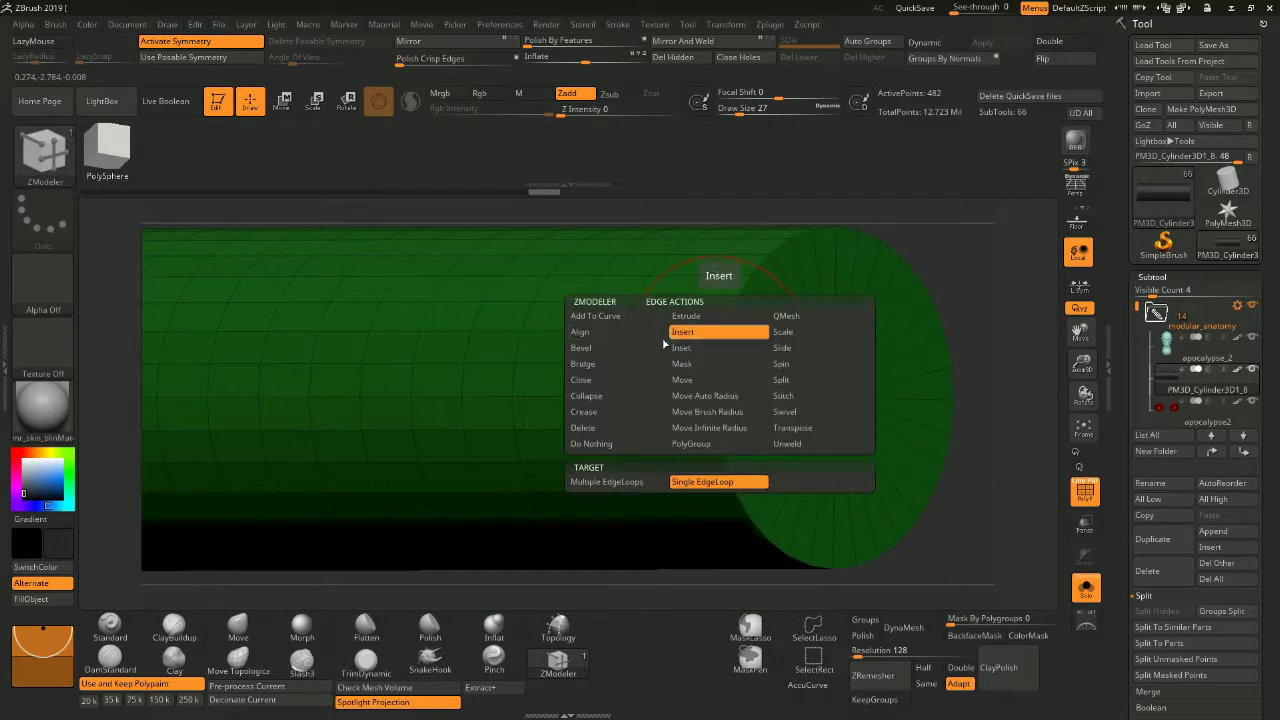
click(696, 329)
alt+drag(882, 346, 726, 316)
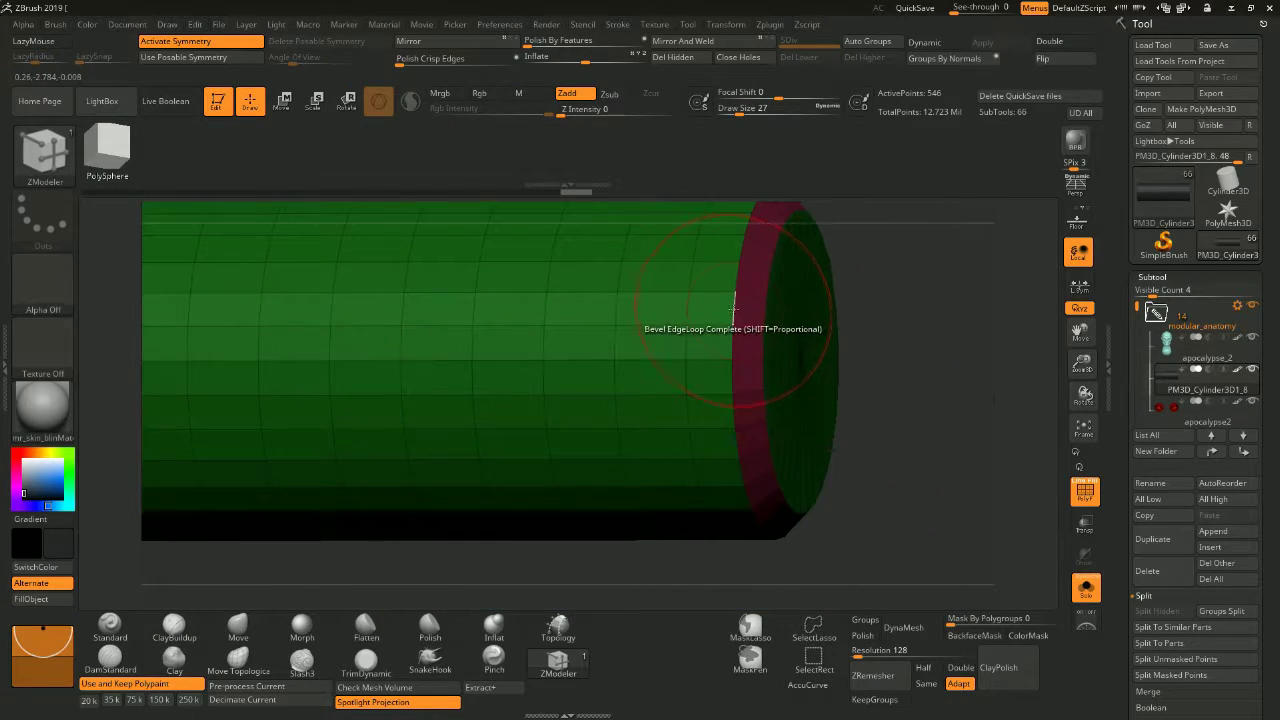
Step: Insert supporting edge loops near the cylinder's bevelled ends and turn on dynamic subdivision
key(space)
click(700, 337)
alt+drag(790, 430, 668, 302)
key(d)
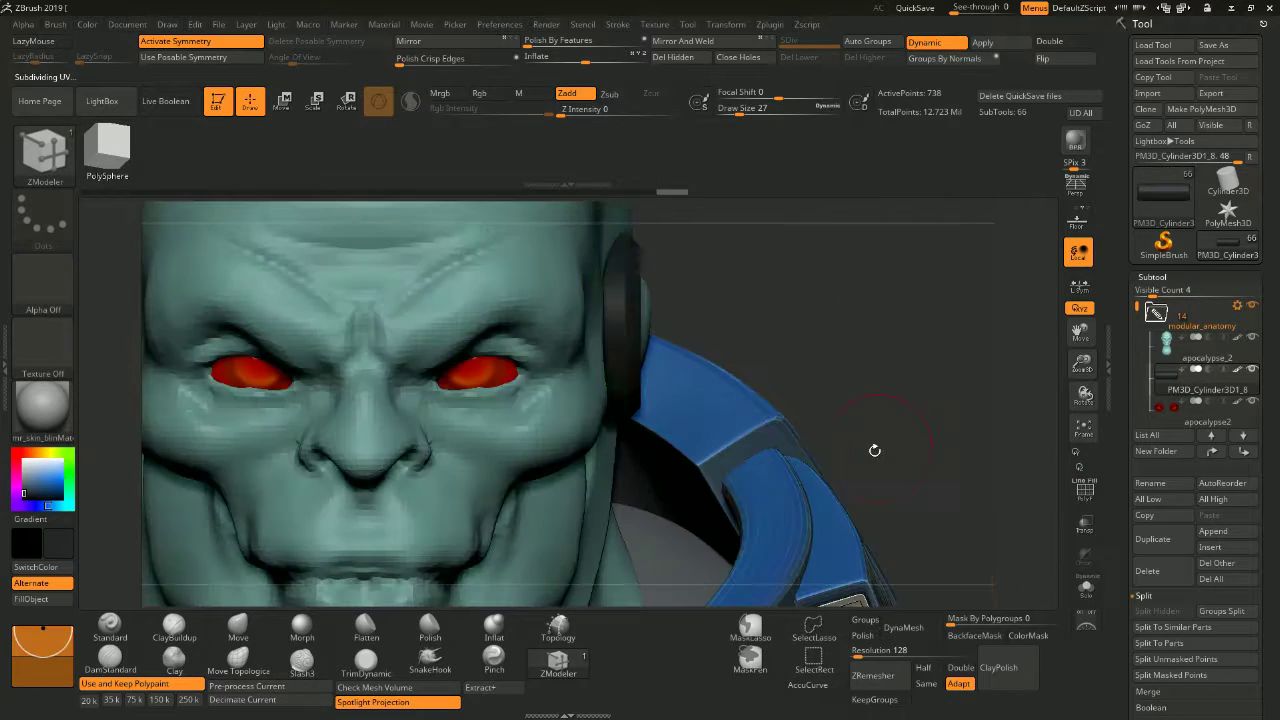
Step: Inset the cylinder's end faces with ZModeler and QMesh them outward into raised caps
drag(871, 449, 880, 340)
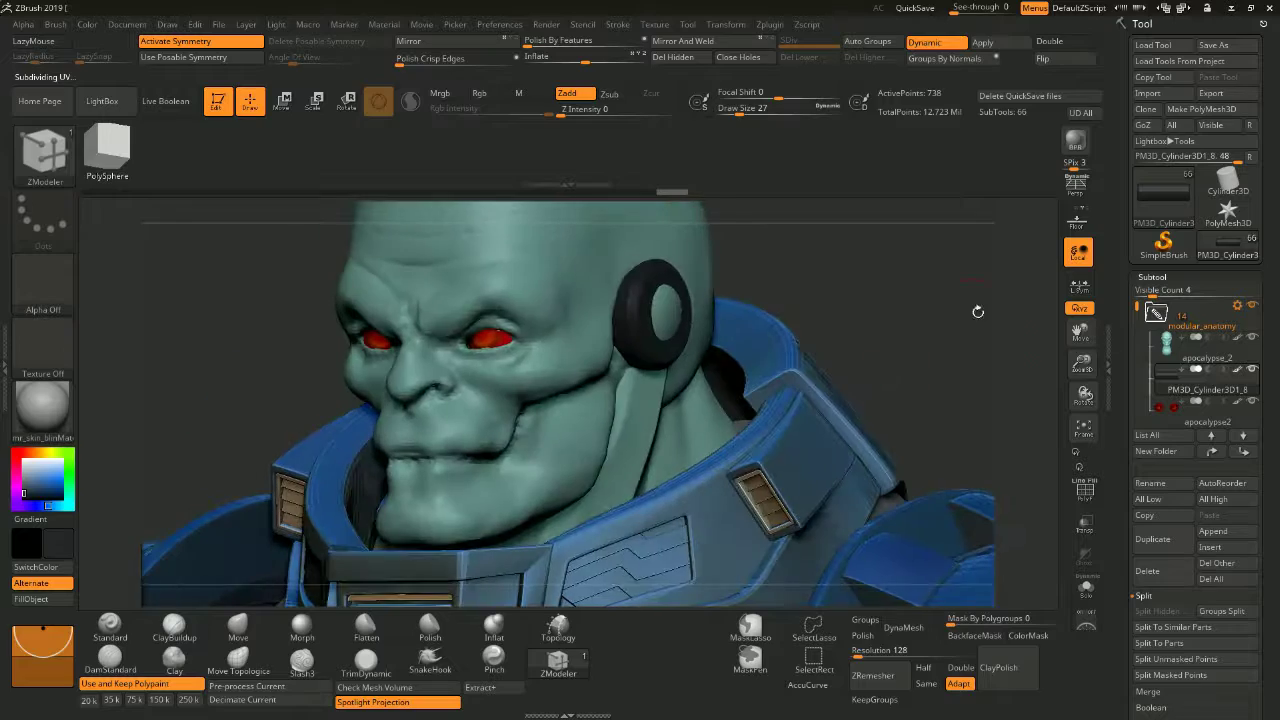
alt+click(634, 286)
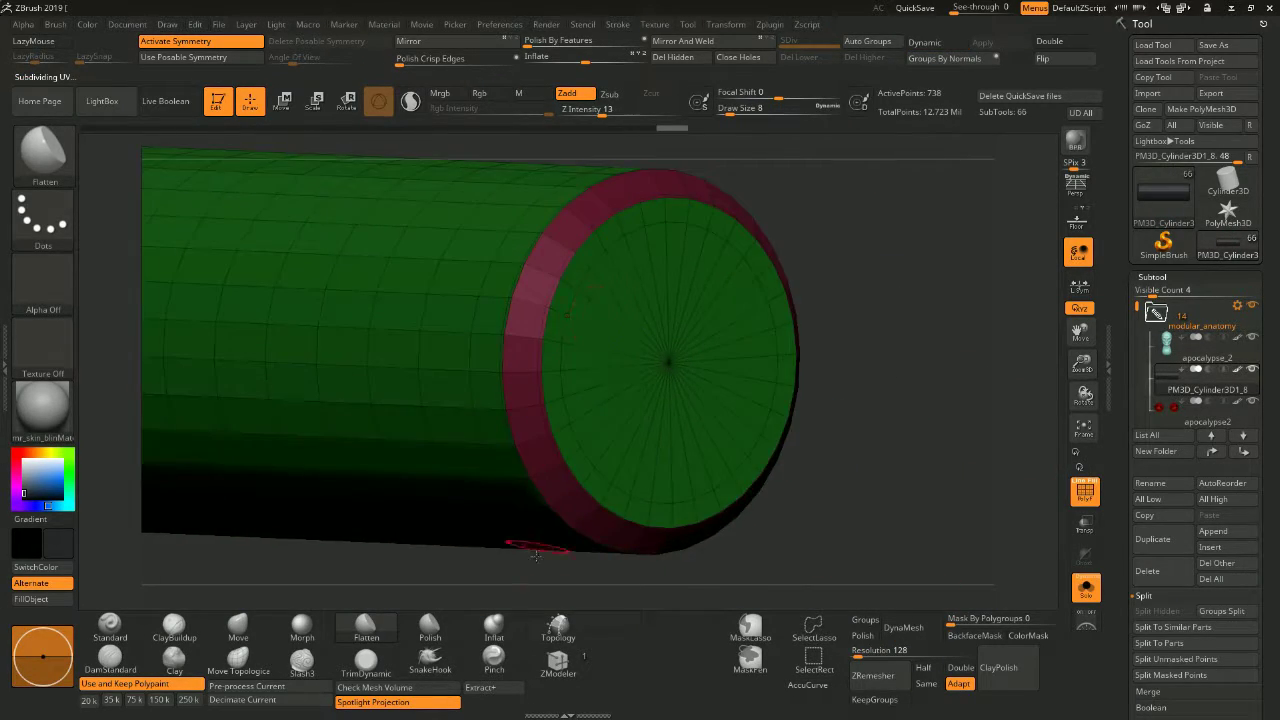
key(b)
key(z)
key(m)
key(space)
key(space)
click(662, 171)
key(space)
click(673, 353)
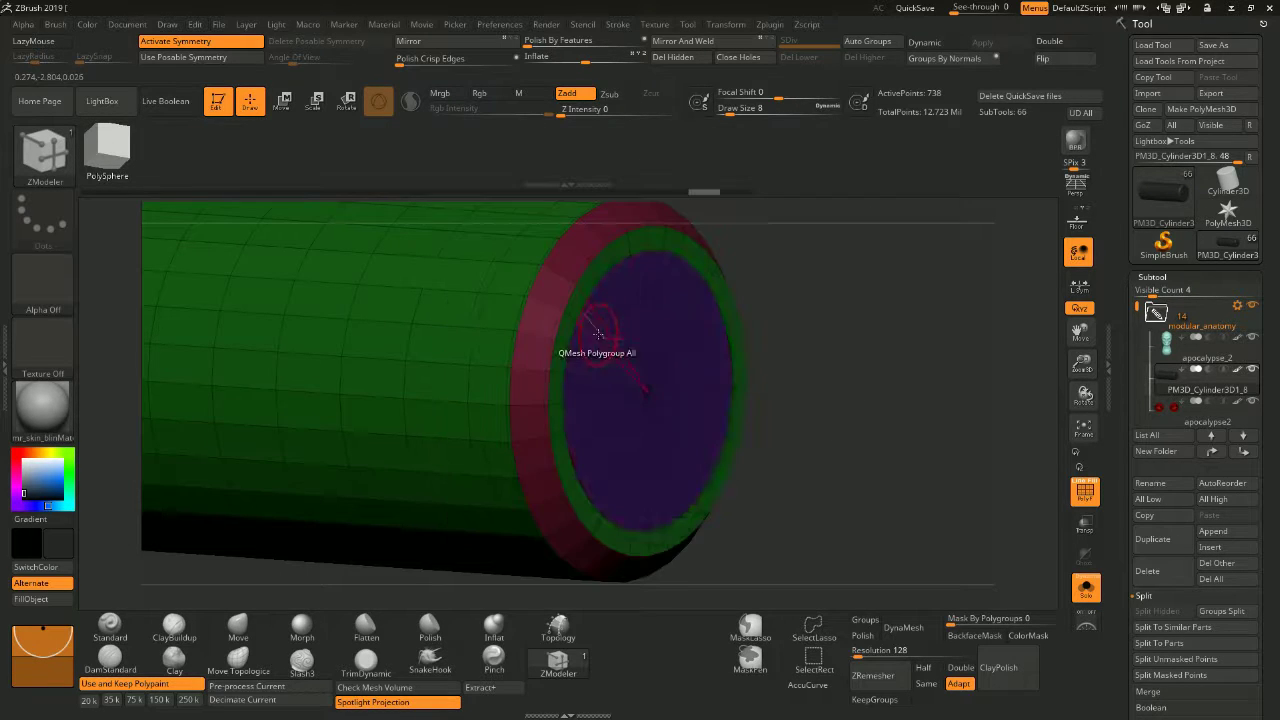
drag(597, 333, 645, 340)
drag(665, 414, 668, 350)
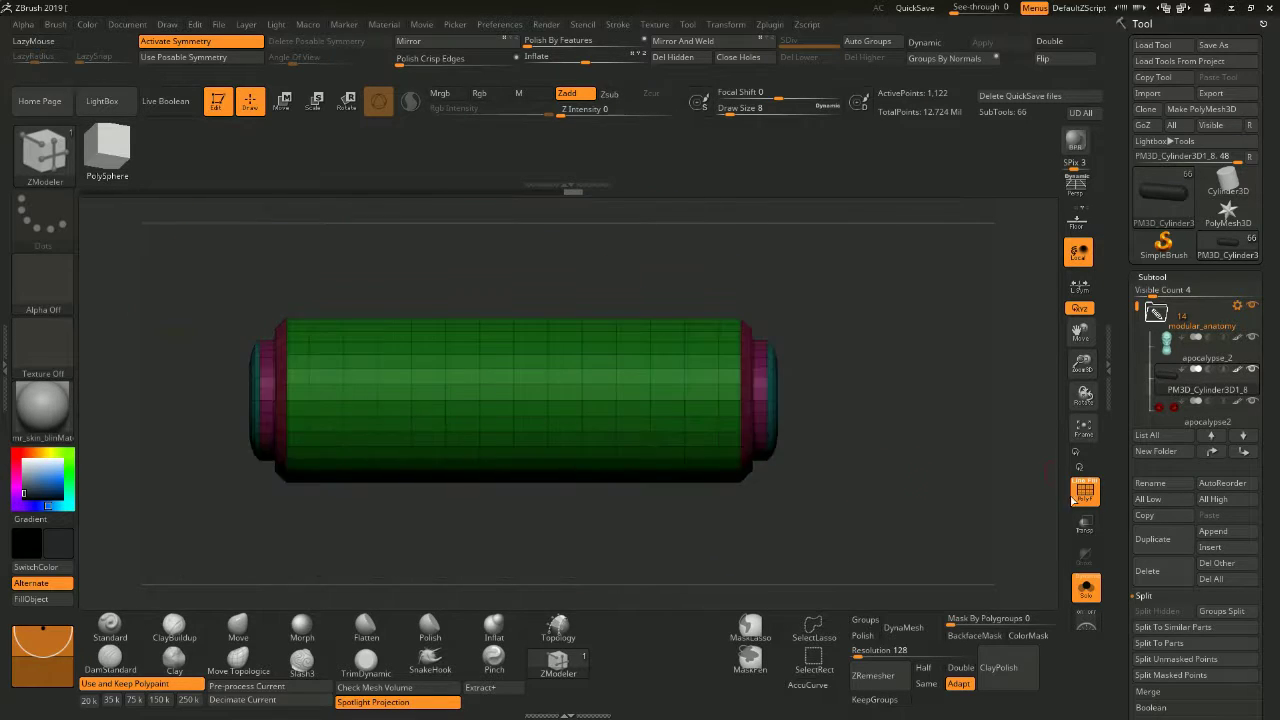
Step: Hide the cylinder's middle section and colour the raised end caps blue
mouse_move(766, 271)
ctrl+shift+mouse_down()
mouse_move(909, 509)
mouse_move(866, 509)
ctrl+shift+mouse_up()
ctrl+shift+click(874, 423)
shift+drag(866, 509, 831, 506)
click(814, 625)
mouse_move(657, 263)
ctrl+shift+mouse_down()
mouse_move(749, 271)
mouse_move(760, 457)
mouse_move(565, 372)
mouse_move(646, 286)
ctrl+shift+mouse_up()
mouse_move(771, 406)
ctrl+alt+shift+mouse_down()
mouse_move(705, 470)
mouse_move(771, 406)
ctrl+alt+shift+mouse_up()
mouse_move(535, 390)
ctrl+alt+shift+mouse_down()
mouse_move(566, 434)
mouse_move(540, 478)
ctrl+alt+shift+mouse_up()
drag(620, 520, 871, 531)
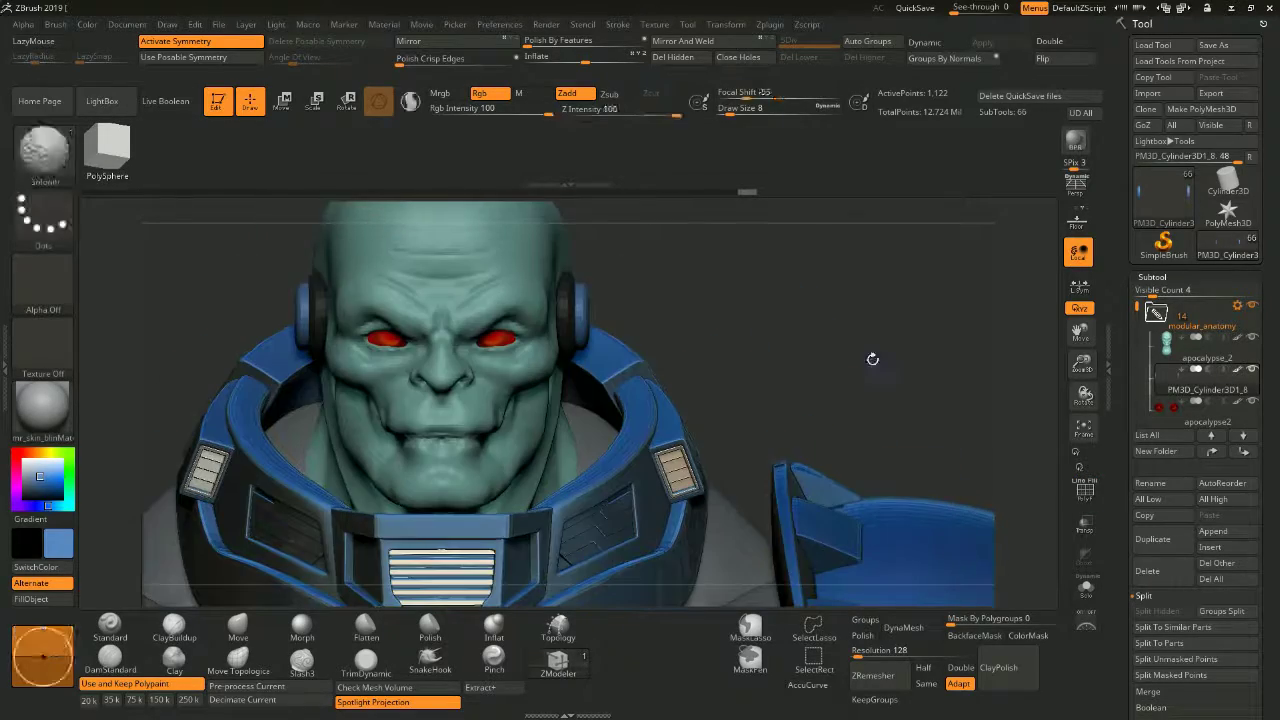
Step: Scale the ear pads slightly closer to the head and reshape the head around them with the Move brush
key(w)
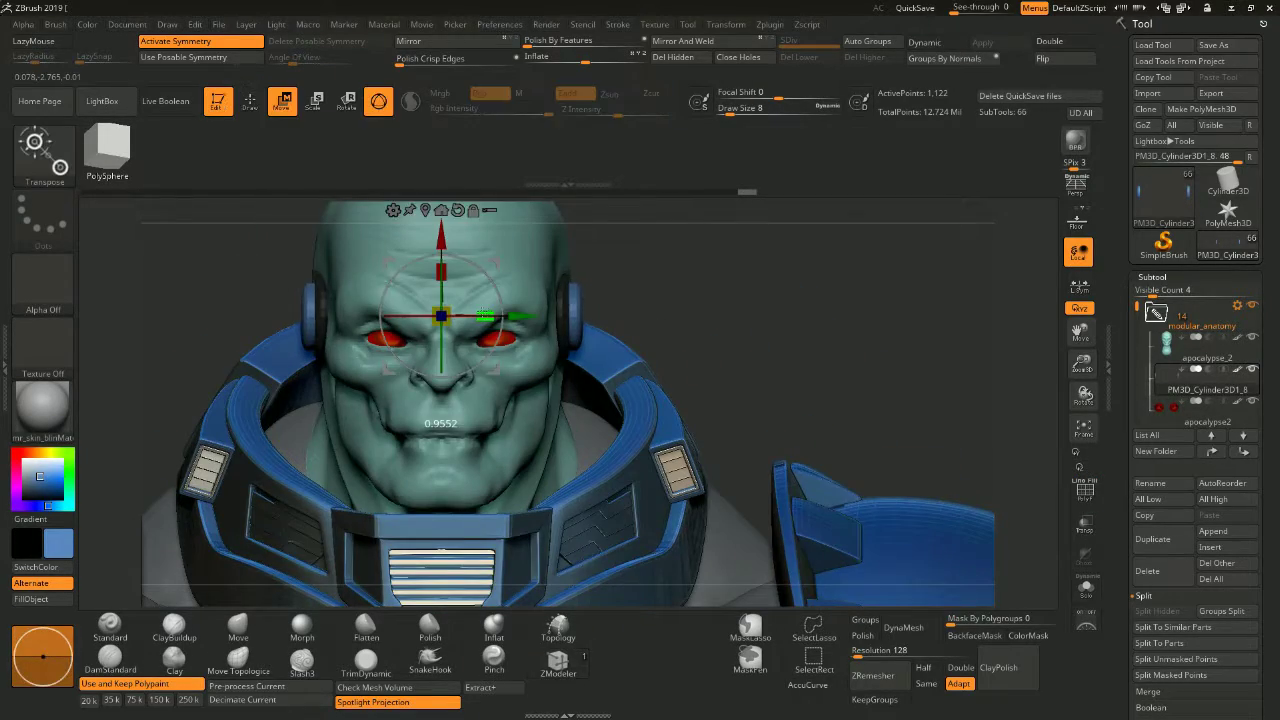
key(q)
mouse_move(806, 329)
mouse_down()
mouse_move(851, 342)
mouse_move(820, 330)
mouse_move(830, 281)
mouse_move(770, 285)
mouse_up()
alt+click(500, 230)
key(b)
key(c)
key(b)
key(b)
key(m)
key(v)
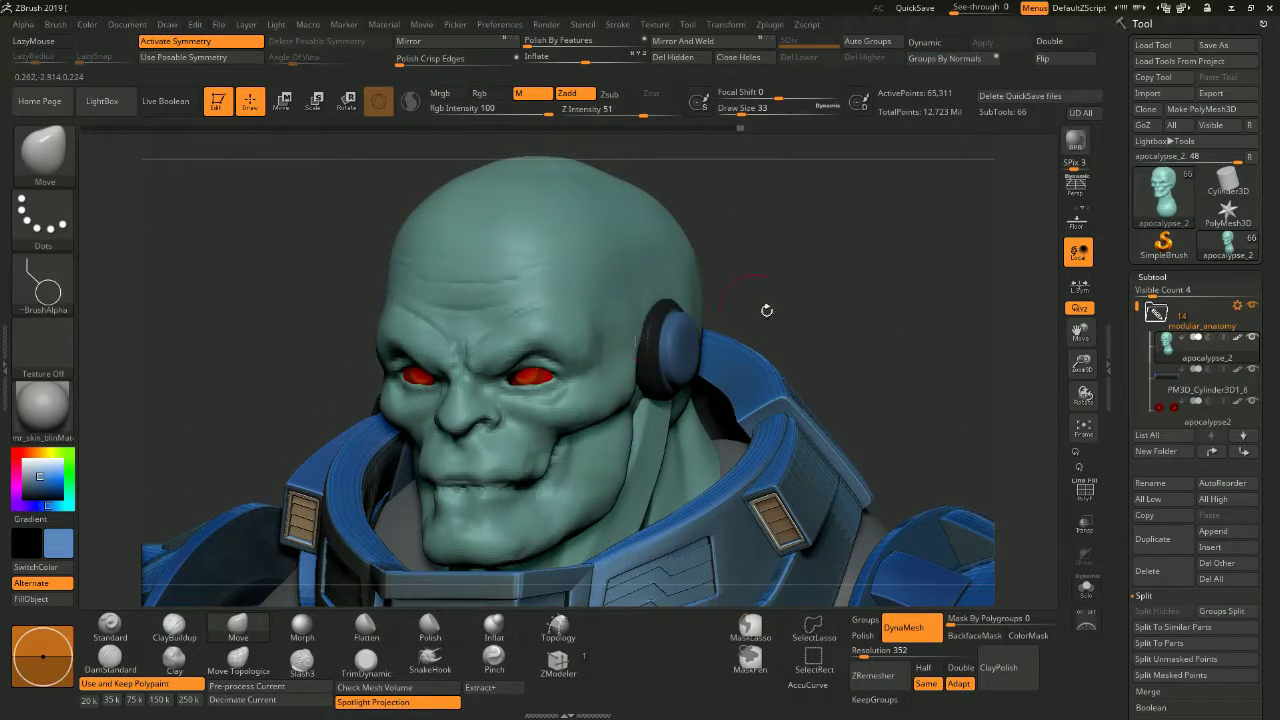
right_drag(643, 338, 651, 285)
mouse_move(632, 362)
right_down()
mouse_move(740, 320)
mouse_move(690, 300)
mouse_move(657, 357)
mouse_move(652, 330)
right_up()
mouse_move(695, 271)
right_down()
mouse_move(710, 254)
mouse_move(981, 332)
mouse_move(590, 320)
mouse_move(700, 330)
mouse_move(600, 330)
mouse_move(727, 411)
right_up()
Step: Mask the mouth area with MaskPen, invert the mask and adjust the lips with the Move brush
key(ctrl)
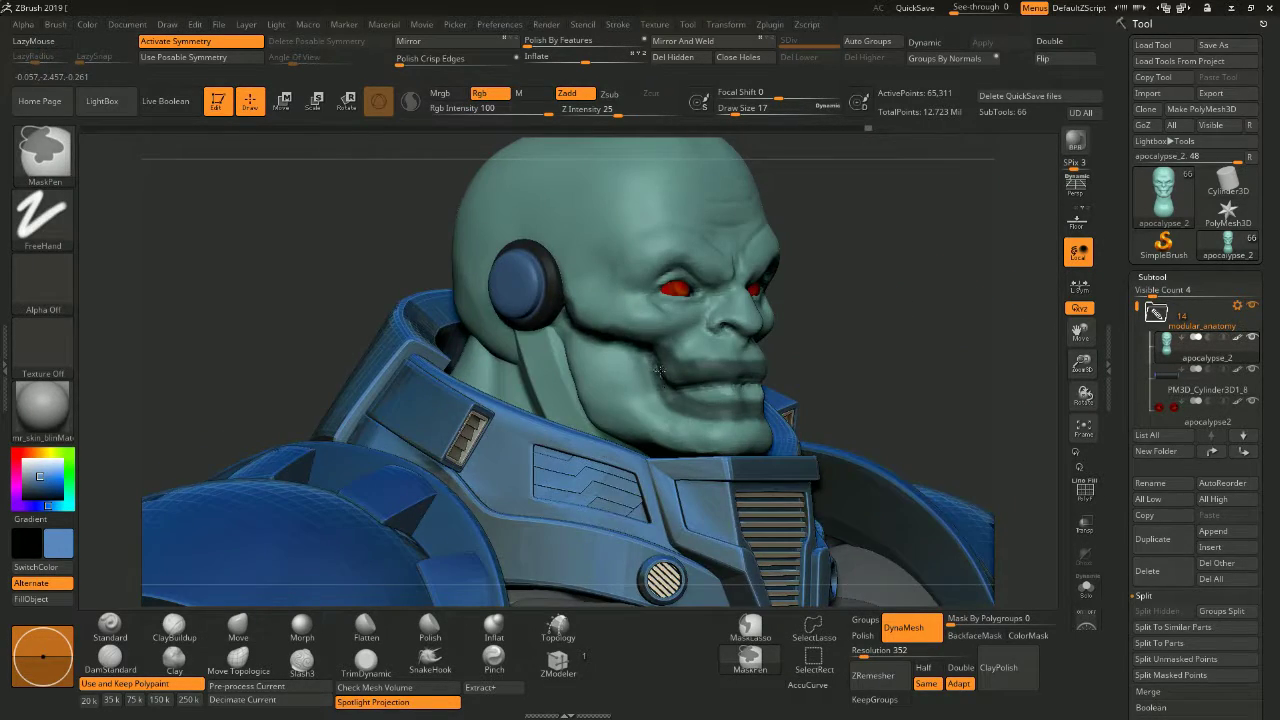
ctrl+drag(659, 370, 870, 371)
ctrl+drag(752, 410, 754, 418)
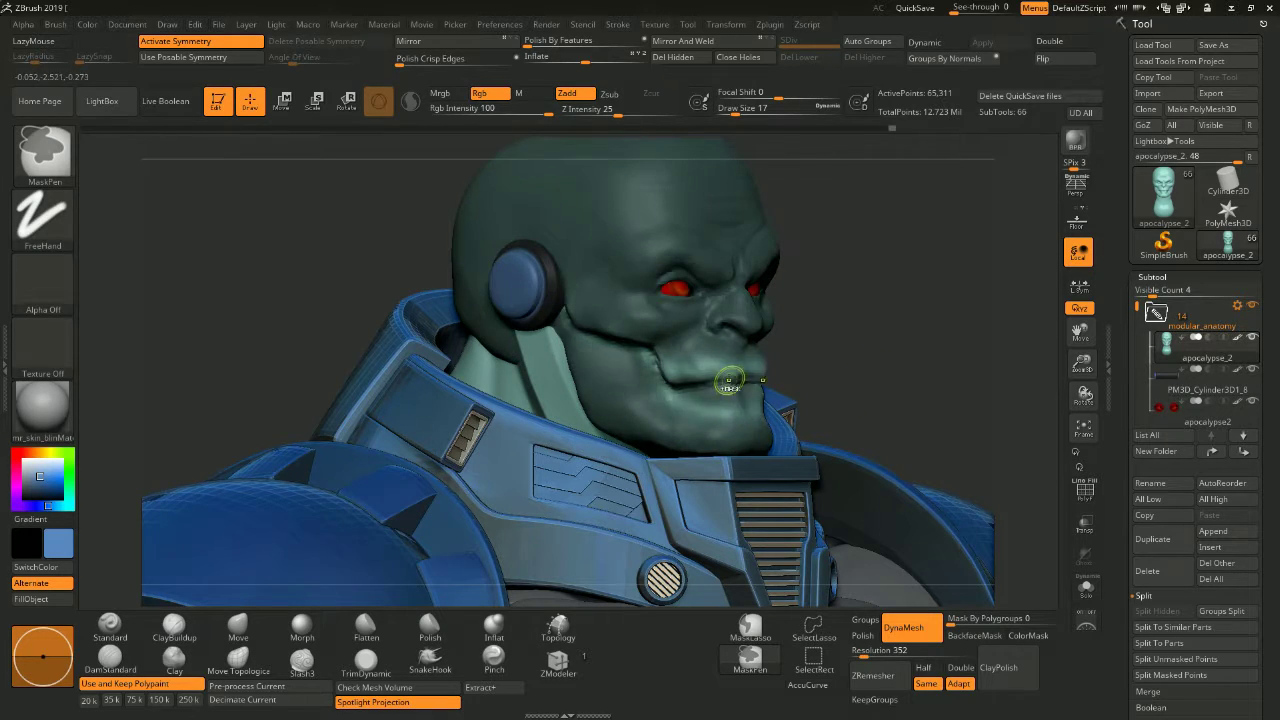
right_drag(884, 385, 760, 440)
right_drag(560, 560, 620, 500)
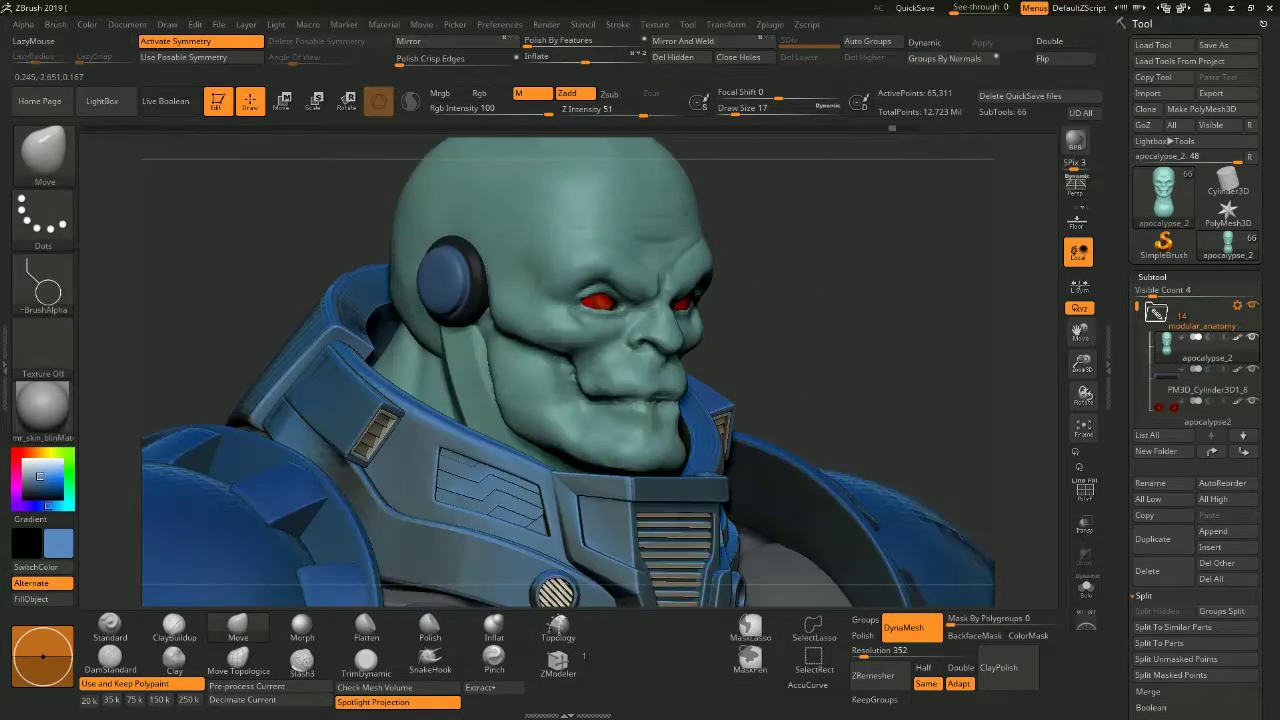
Step: Draw a symmetrical blue tube from the ear pads along the cheeks and across the upper lip
key(b)
click(230, 425)
right_drag(540, 300, 463, 291)
right_drag(648, 395, 707, 292)
right_drag(567, 395, 522, 393)
mouse_move(663, 332)
right_down()
mouse_move(627, 333)
mouse_move(893, 144)
right_up()
text(7)
key(Return)
mouse_move(650, 300)
right_down()
mouse_move(540, 360)
mouse_move(580, 370)
mouse_move(588, 600)
mouse_move(600, 450)
mouse_move(638, 318)
right_up()
Step: Adjust the cheek tube with the Move brush and split the unmasked points into a separate subtool
key(b)
key(m)
key(v)
mouse_move(446, 407)
right_down()
mouse_move(460, 390)
mouse_move(809, 266)
right_up()
click(617, 24)
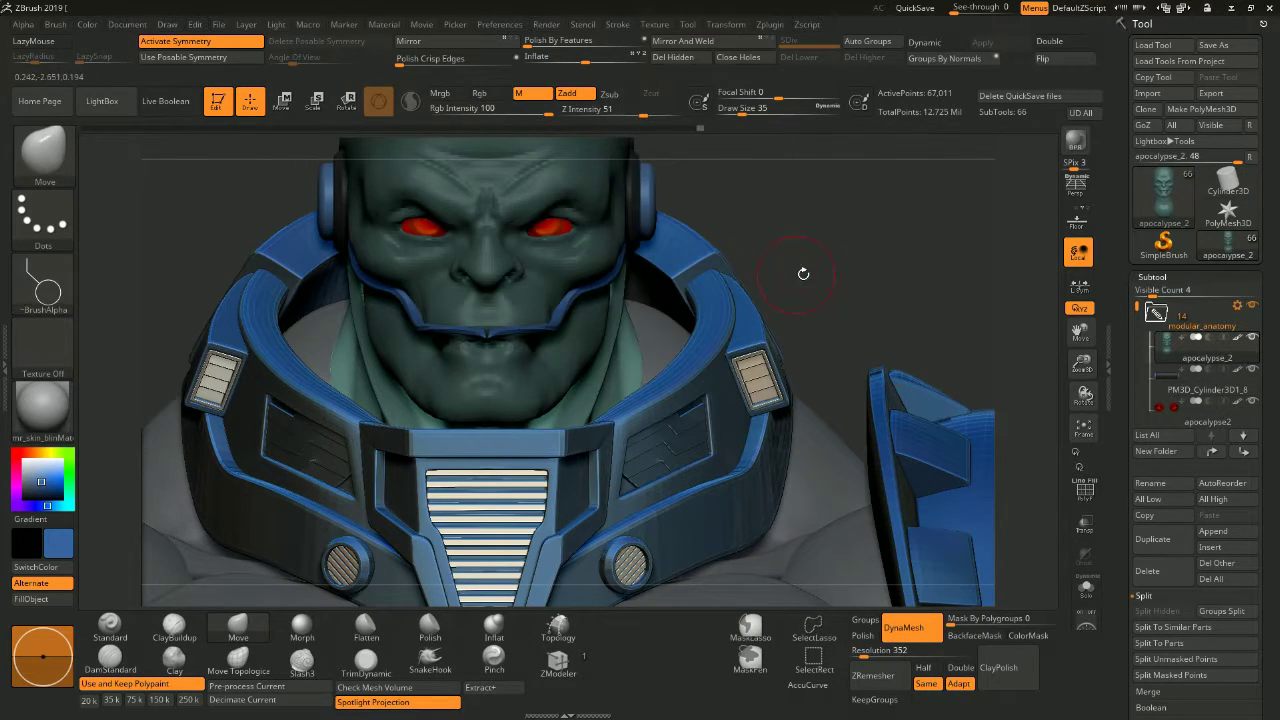
click(1160, 660)
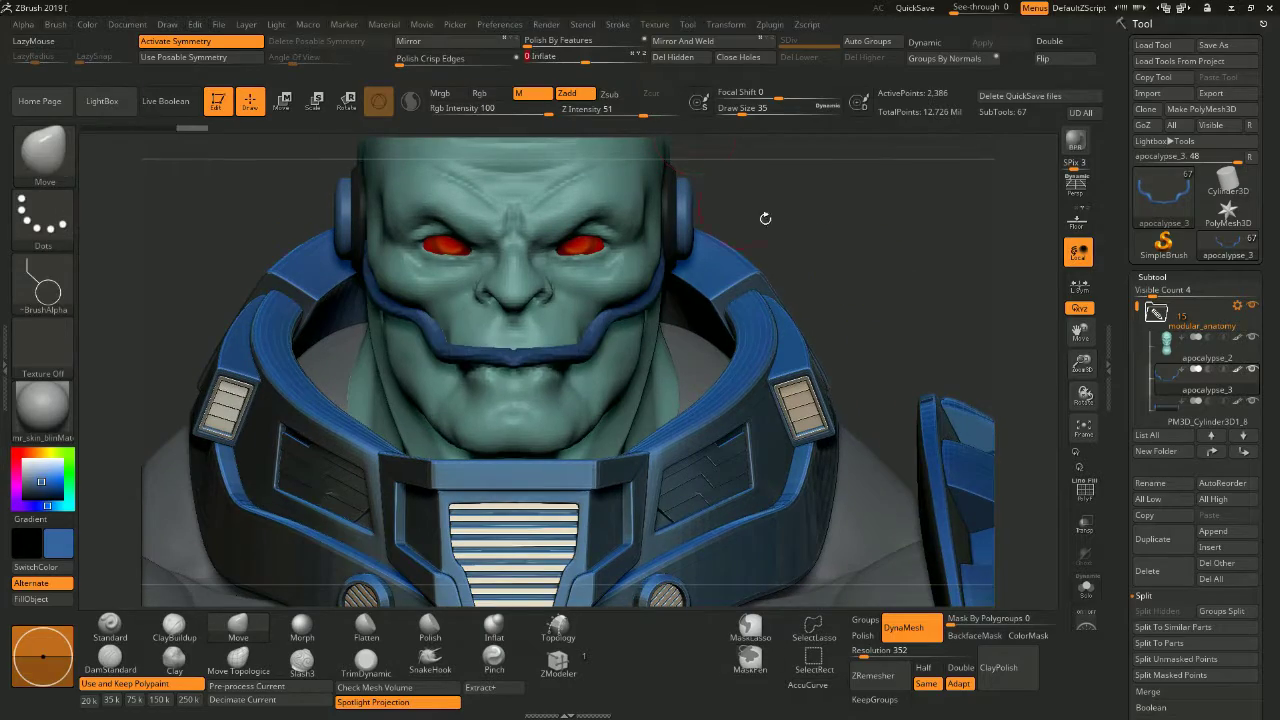
Step: Fit the cheek tube against the face, from the ear pads to the upper lip, with the Move brush
mouse_move(513, 352)
right_down()
mouse_move(660, 325)
mouse_move(888, 249)
mouse_move(800, 330)
mouse_move(909, 317)
mouse_move(620, 343)
right_up()
key(s)
right_drag(437, 353, 383, 268)
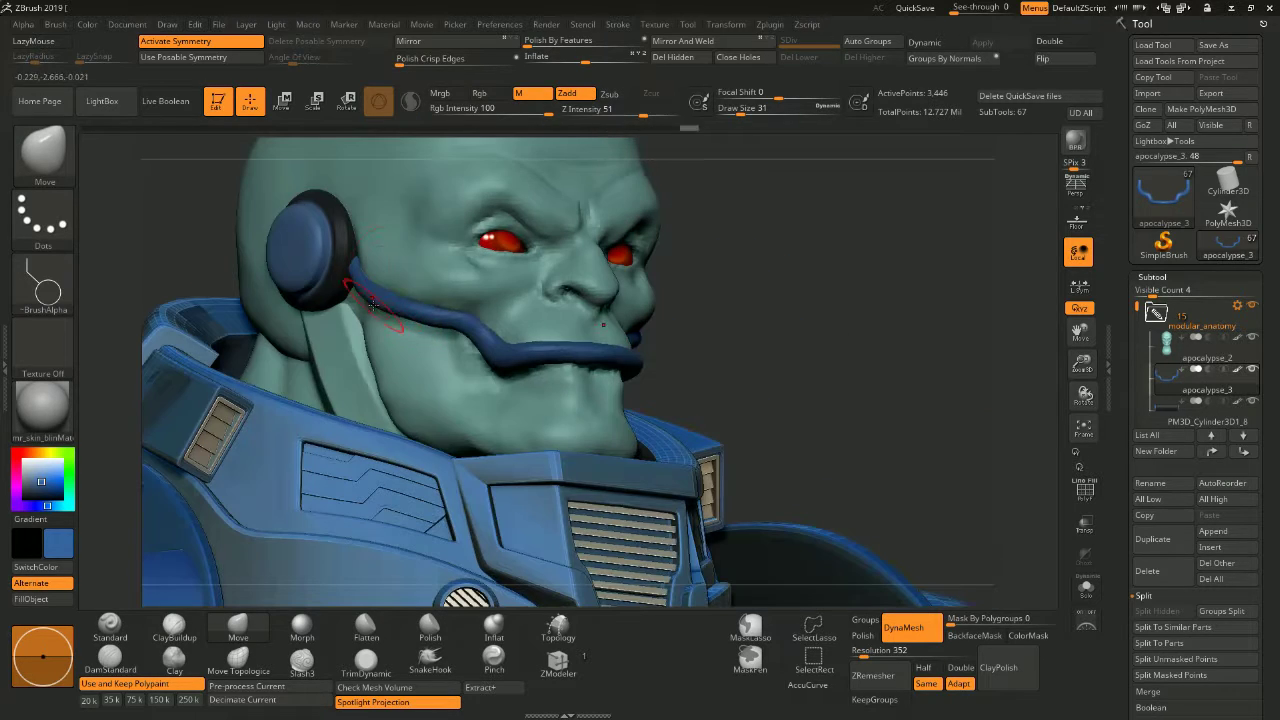
right_drag(509, 325, 300, 318)
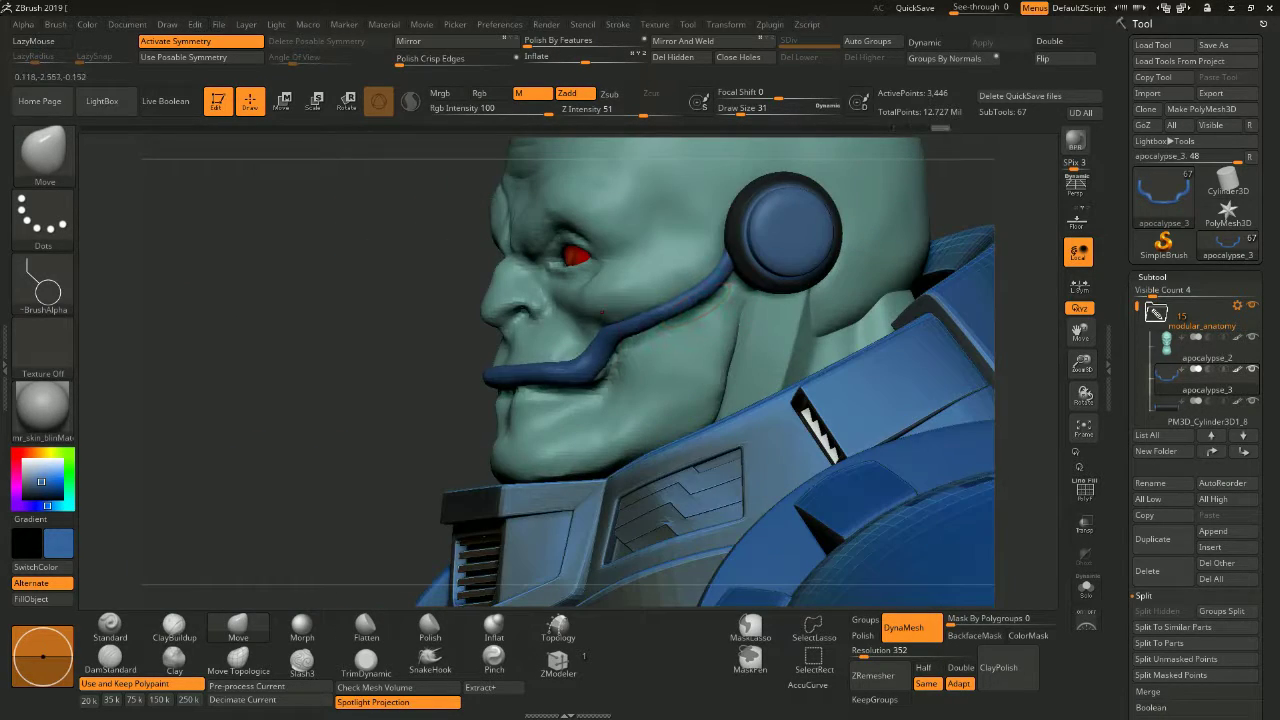
right_drag(510, 383, 605, 370)
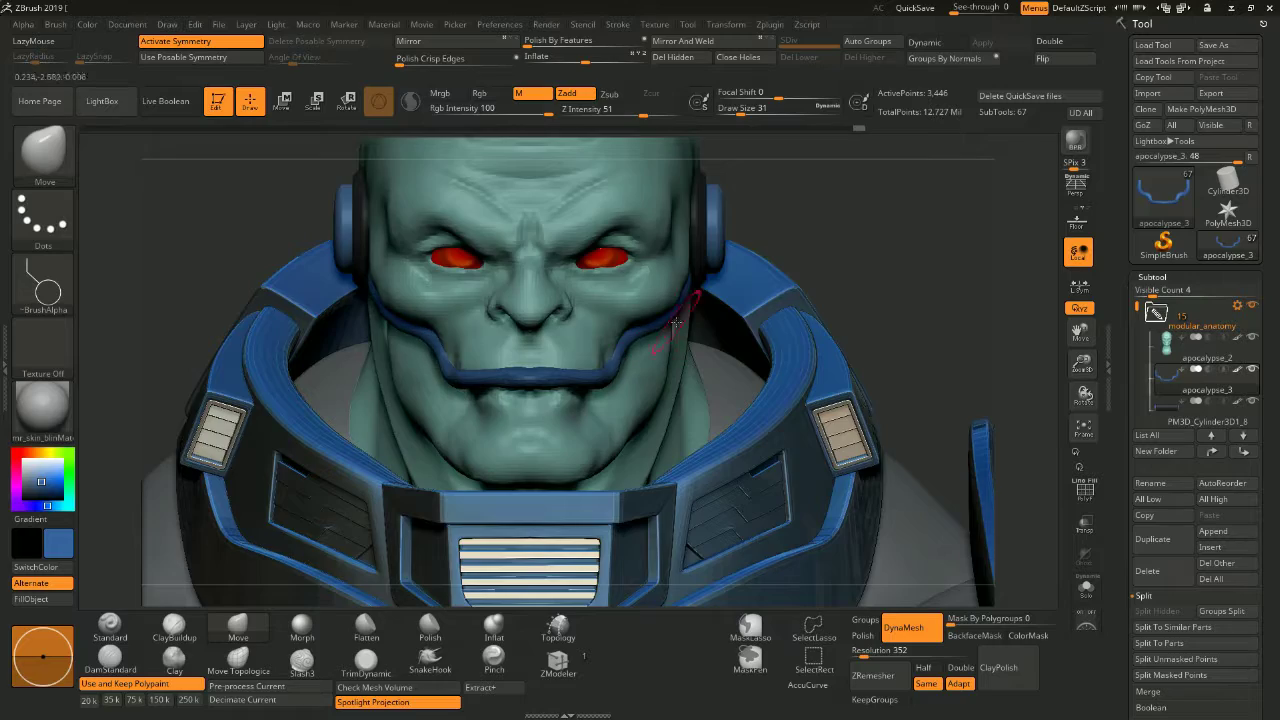
Step: Draw a second blue tube around the lower lip and split it into its own subtool
key(f)
ctrl+right_drag(676, 320, 676, 250)
key(b)
key(c)
key(m)
right_drag(560, 295, 614, 300)
drag(657, 344, 660, 346)
mouse_move(660, 346)
right_down()
mouse_move(767, 318)
mouse_move(809, 323)
mouse_move(695, 335)
right_up()
click(1160, 644)
Step: Shape the lower-lip tube with the Move brush so it follows the mouth and meets the cheek tube
key(b)
key(m)
key(v)
right_drag(770, 298, 760, 300)
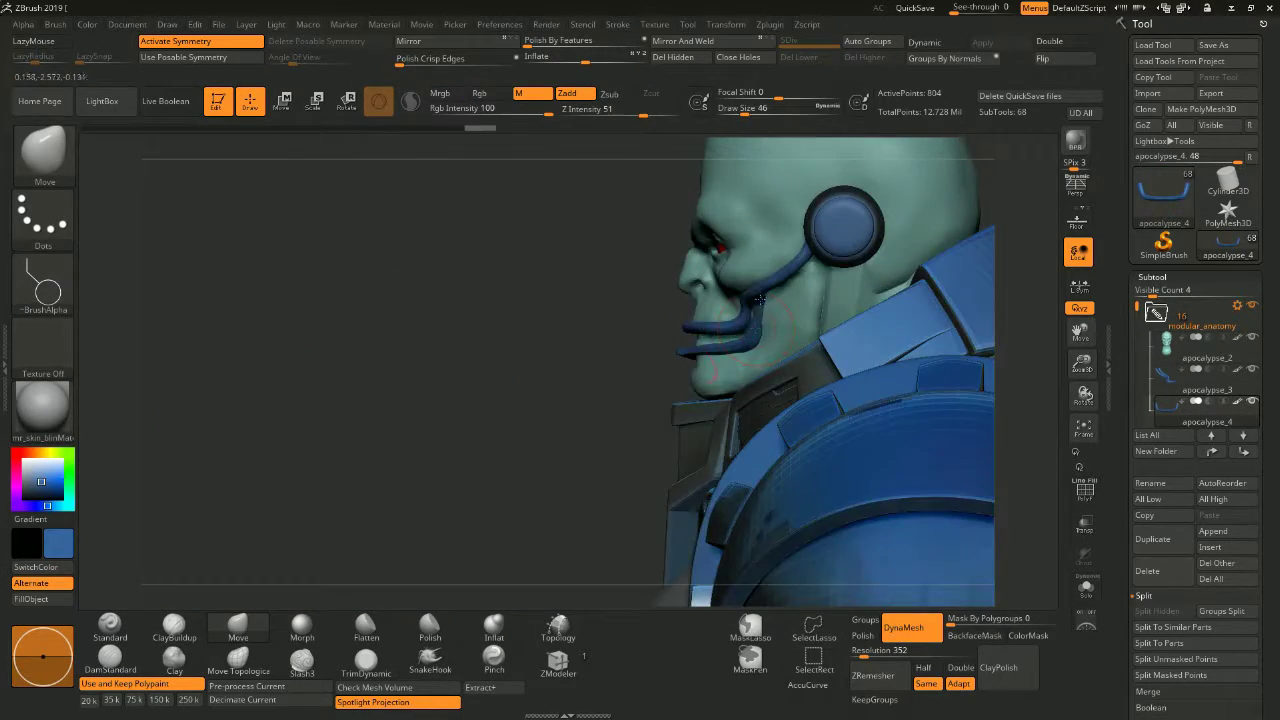
right_drag(661, 370, 708, 358)
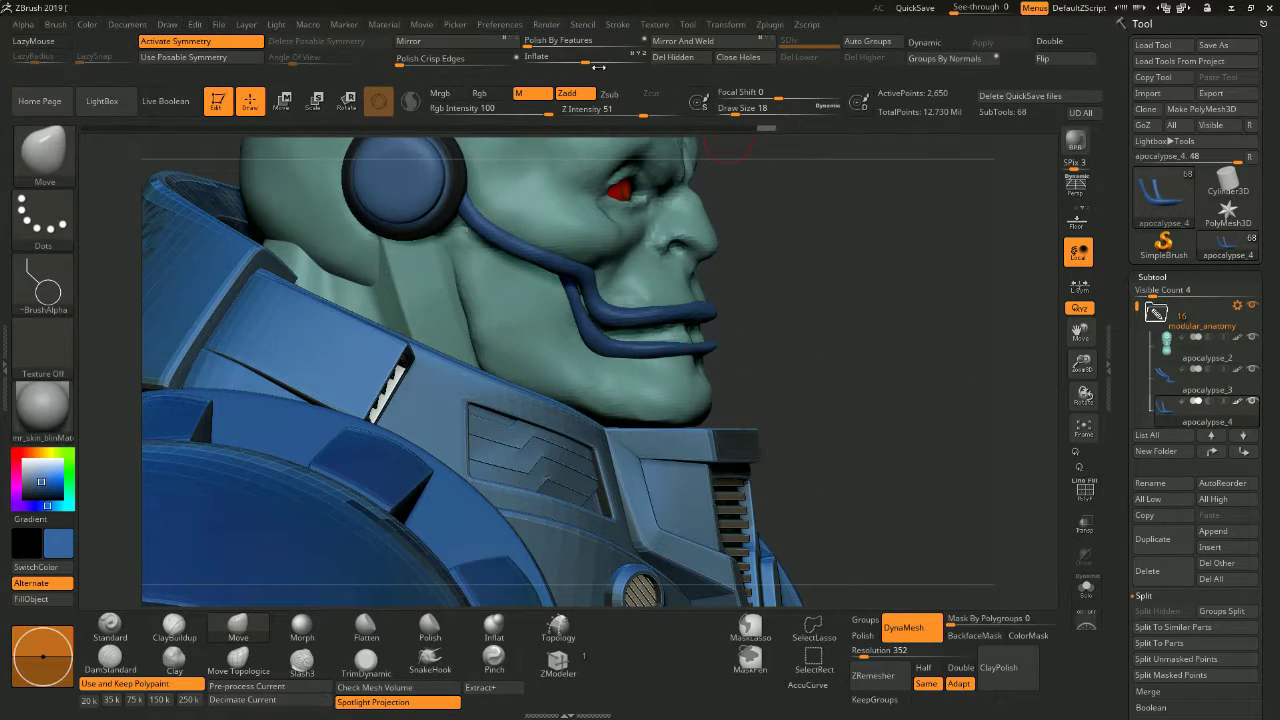
key(shift)
mouse_move(605, 322)
right_down()
mouse_move(520, 320)
mouse_move(680, 320)
mouse_move(600, 320)
mouse_move(695, 303)
mouse_move(547, 320)
right_up()
Step: Build up the upper lip and the area beneath the nose with ClayBuildup and smooth the face
key(b)
key(c)
key(b)
alt+click(697, 303)
key(shift)
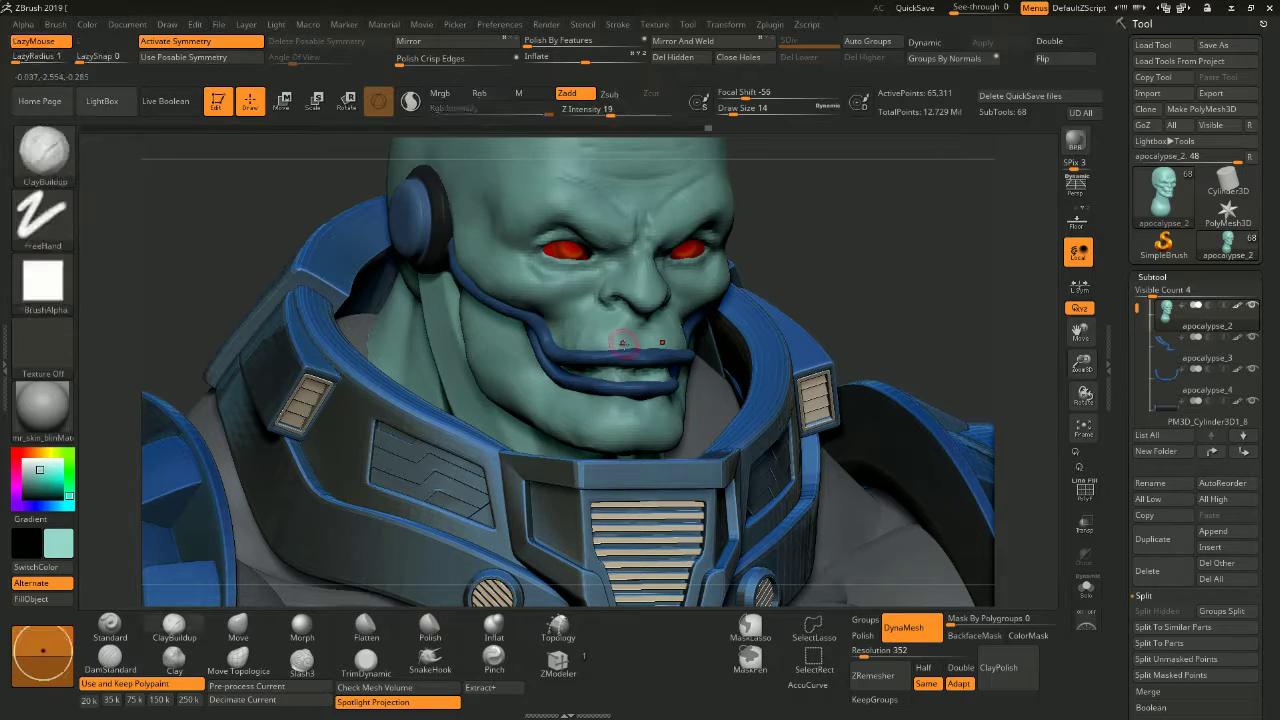
mouse_move(563, 317)
shift+right_down()
mouse_move(632, 336)
mouse_move(740, 259)
shift+right_up()
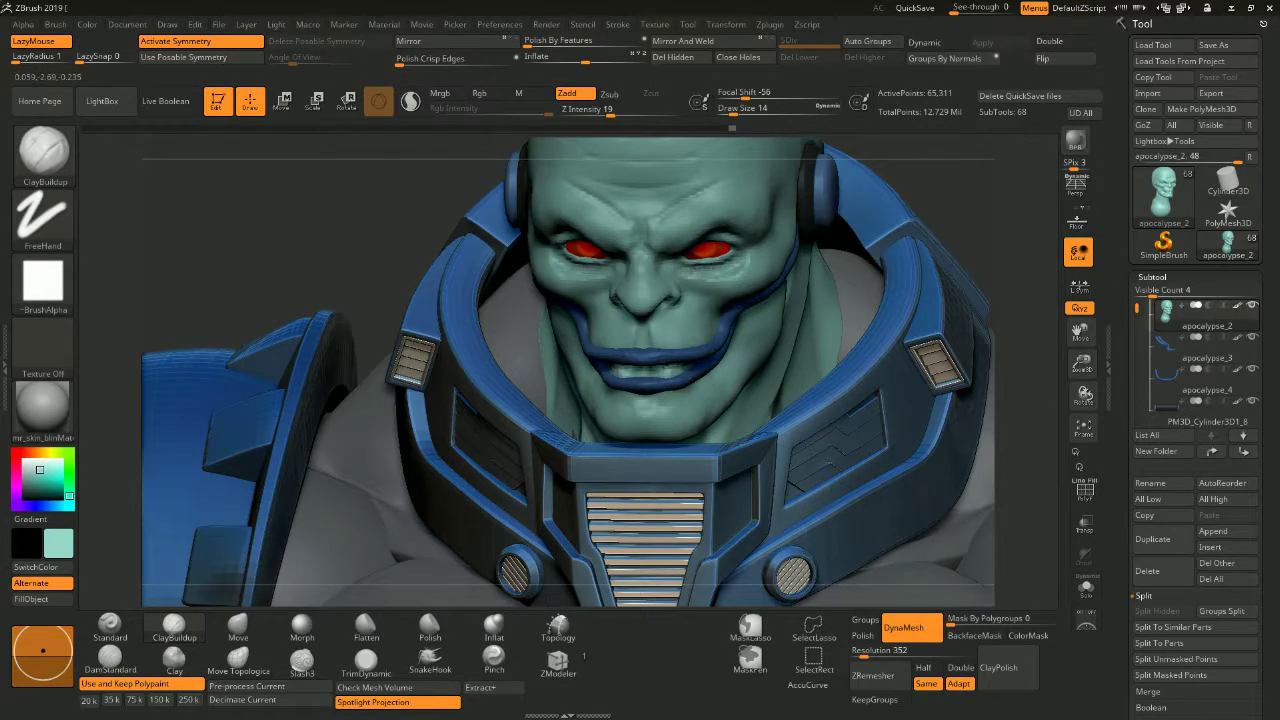
shift+drag(715, 270, 677, 276)
mouse_move(696, 283)
shift+right_down()
mouse_move(697, 258)
mouse_move(678, 258)
mouse_move(971, 271)
mouse_move(820, 300)
shift+right_up()
Step: Save the project and the tool again with the new mouth tubes
key(ctrl+s)
double_click(648, 313)
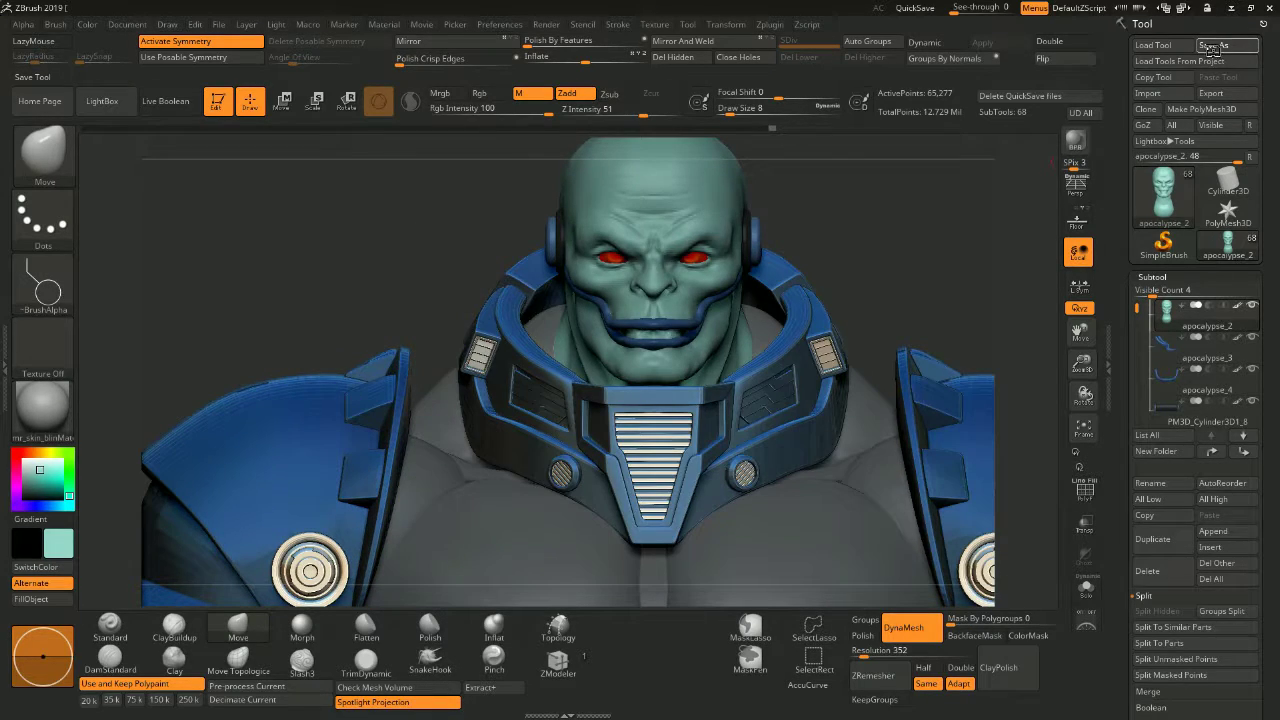
click(1212, 44)
key(Return)
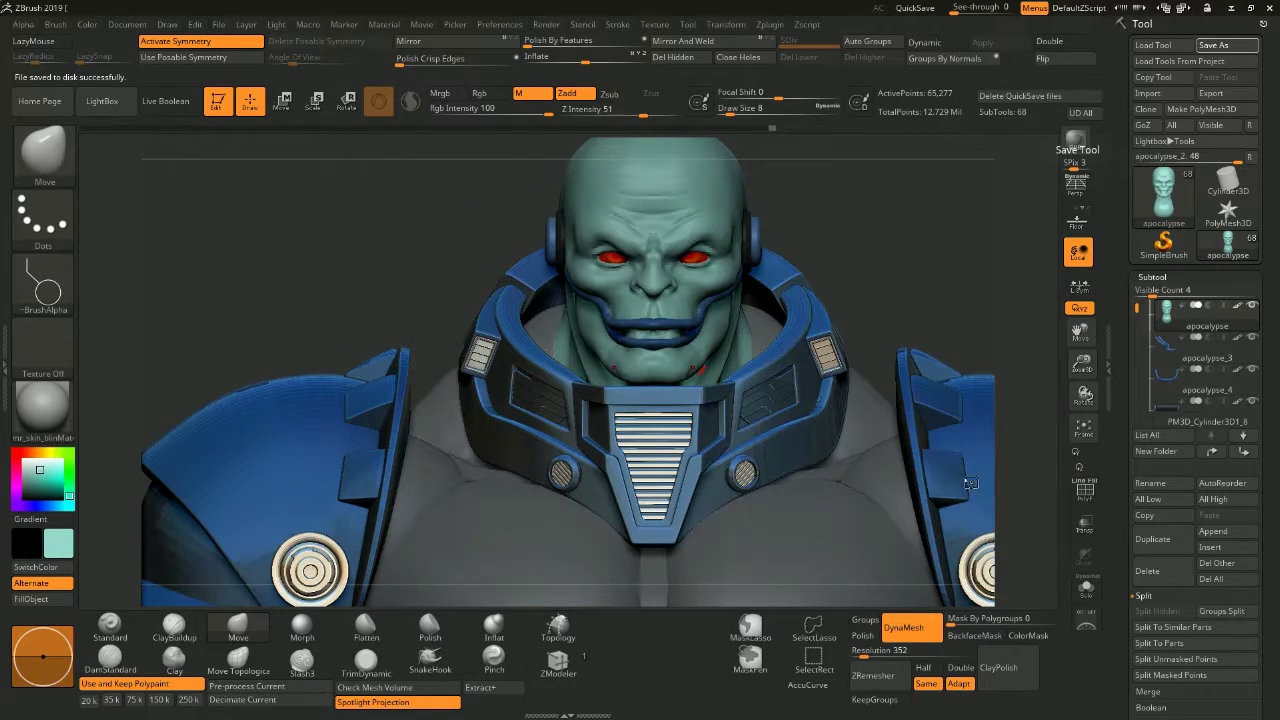
Step: Mask two symmetrical strips over the scalp from the forehead to the back of the head with MaskPen
ctrl+right_drag(912, 297, 765, 325)
ctrl+drag(707, 305, 707, 360)
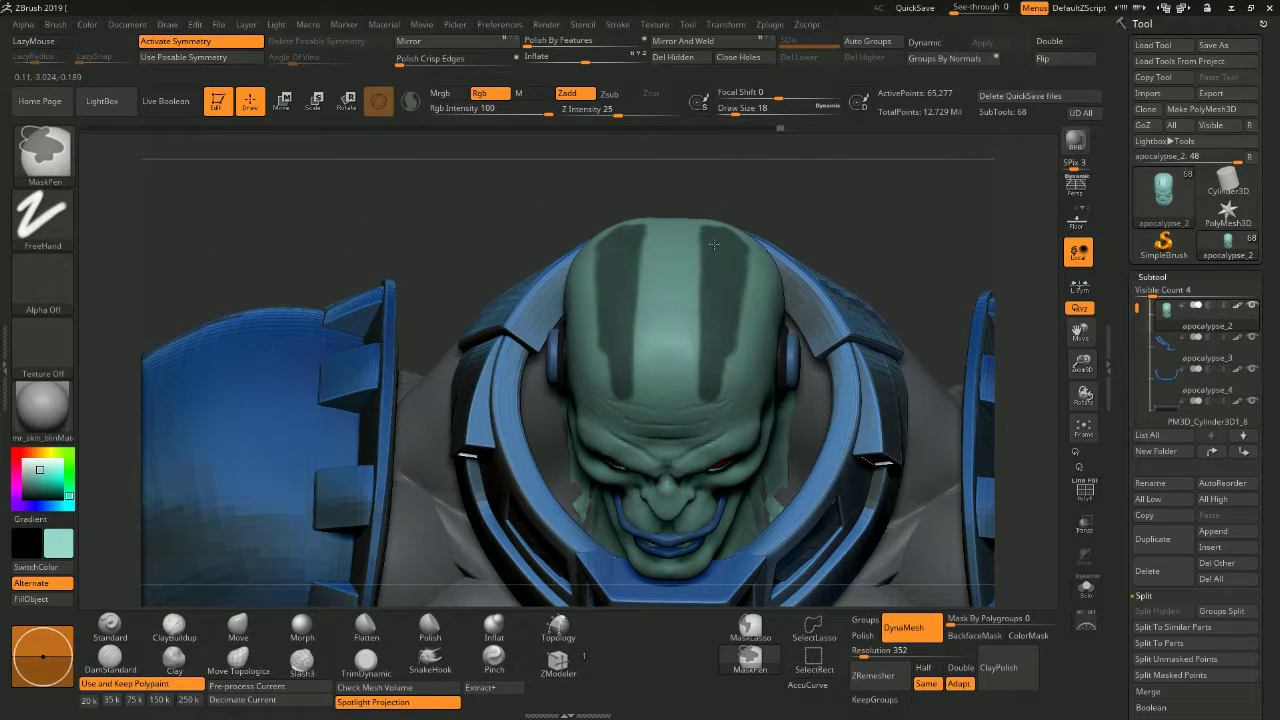
right_drag(729, 343, 742, 263)
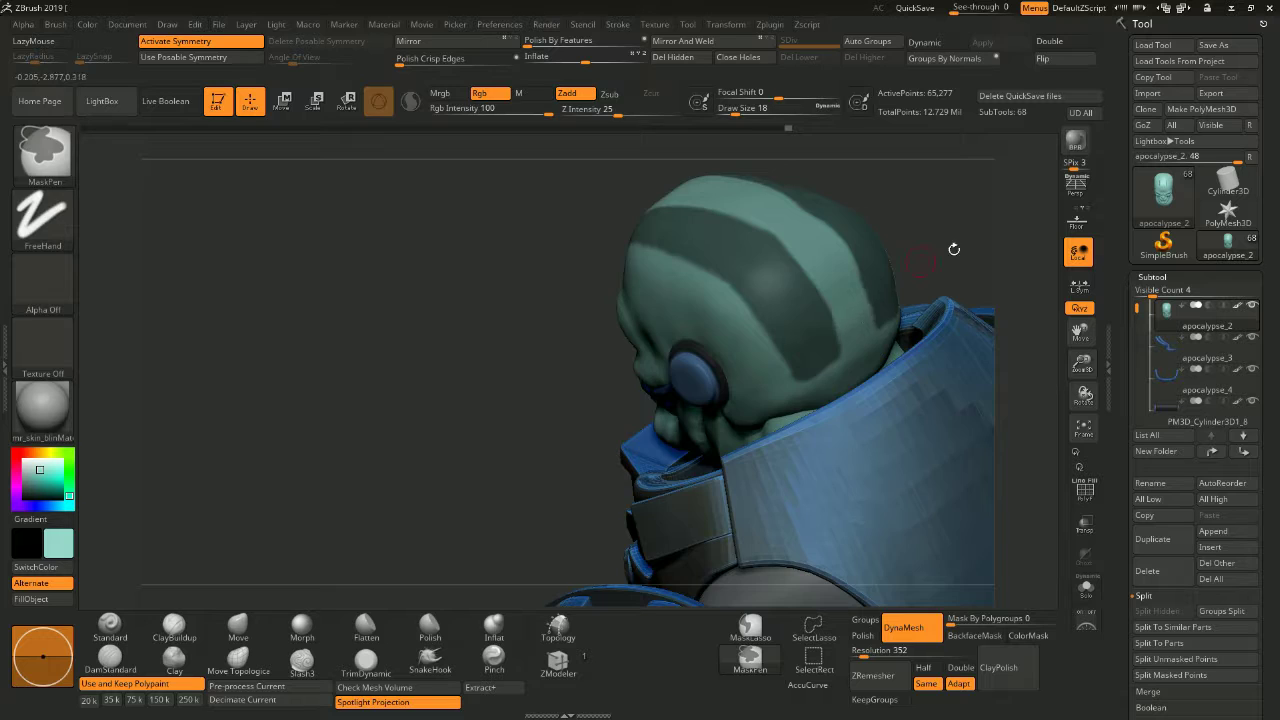
right_drag(851, 280, 811, 339)
right_drag(830, 280, 690, 222)
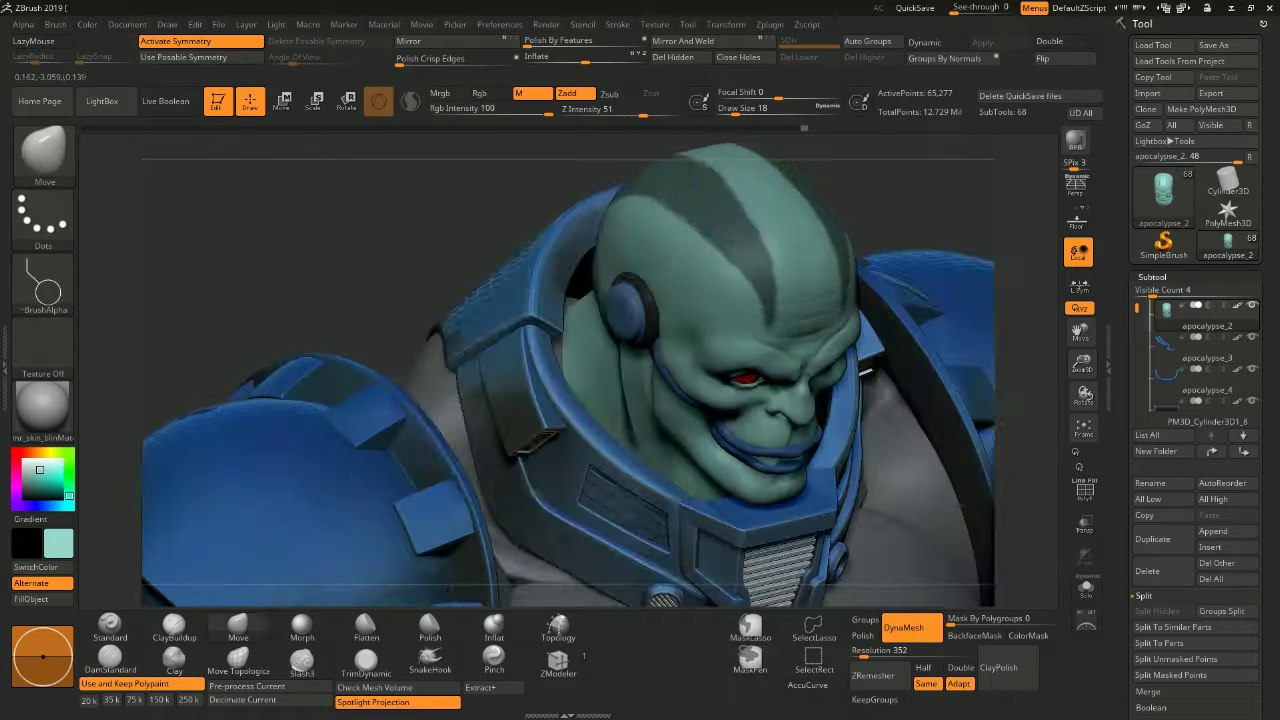
Step: Extract the masked scalp strips into a separate subtool and remesh them with ZRemesher using Half and KeepGroups
right_drag(747, 281, 782, 224)
right_drag(881, 238, 600, 258)
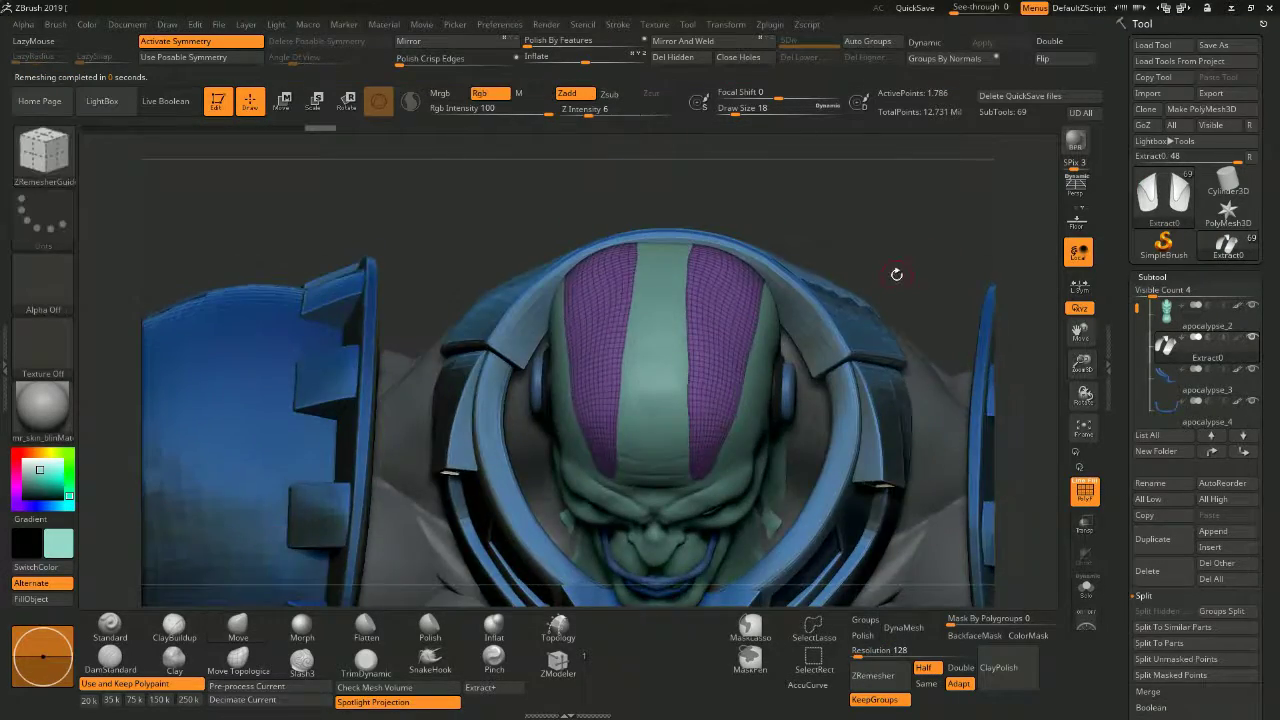
right_drag(894, 274, 612, 436)
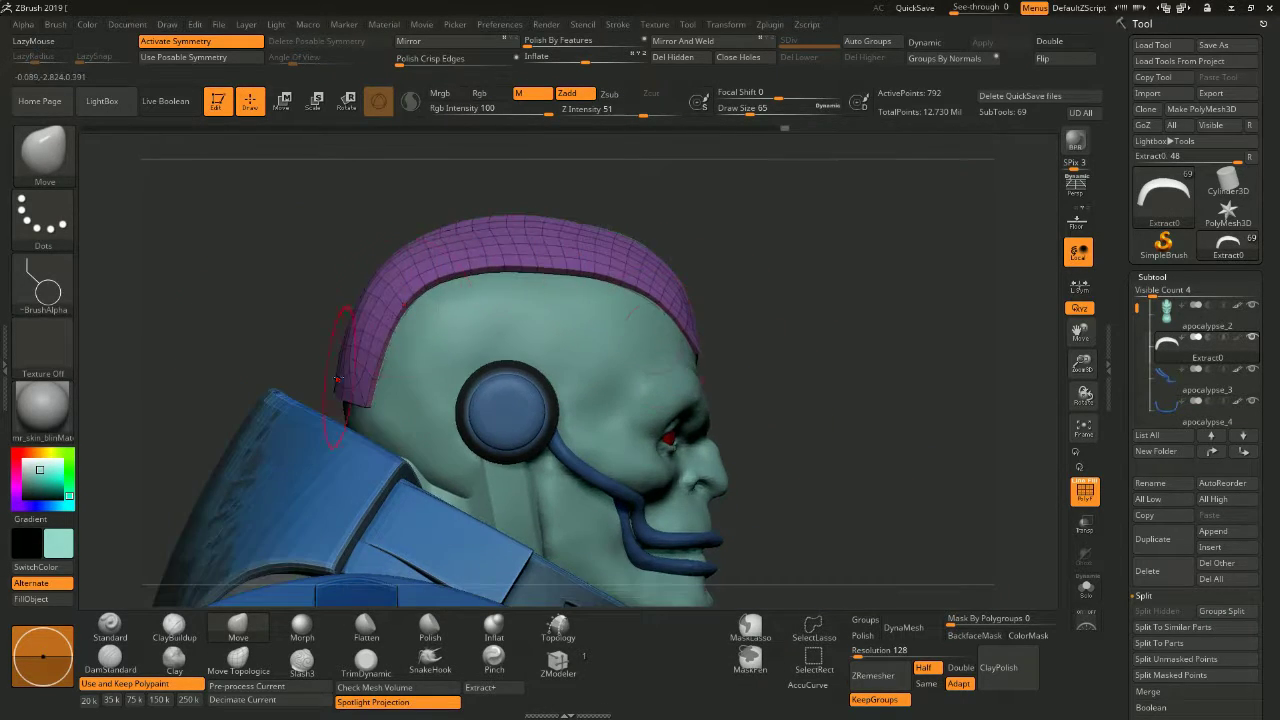
Step: Fill the extracted strips with dark blue, enable dynamic subdivision, and fit them to the scalp with tapered front points using the Move brush
drag(336, 378, 583, 265)
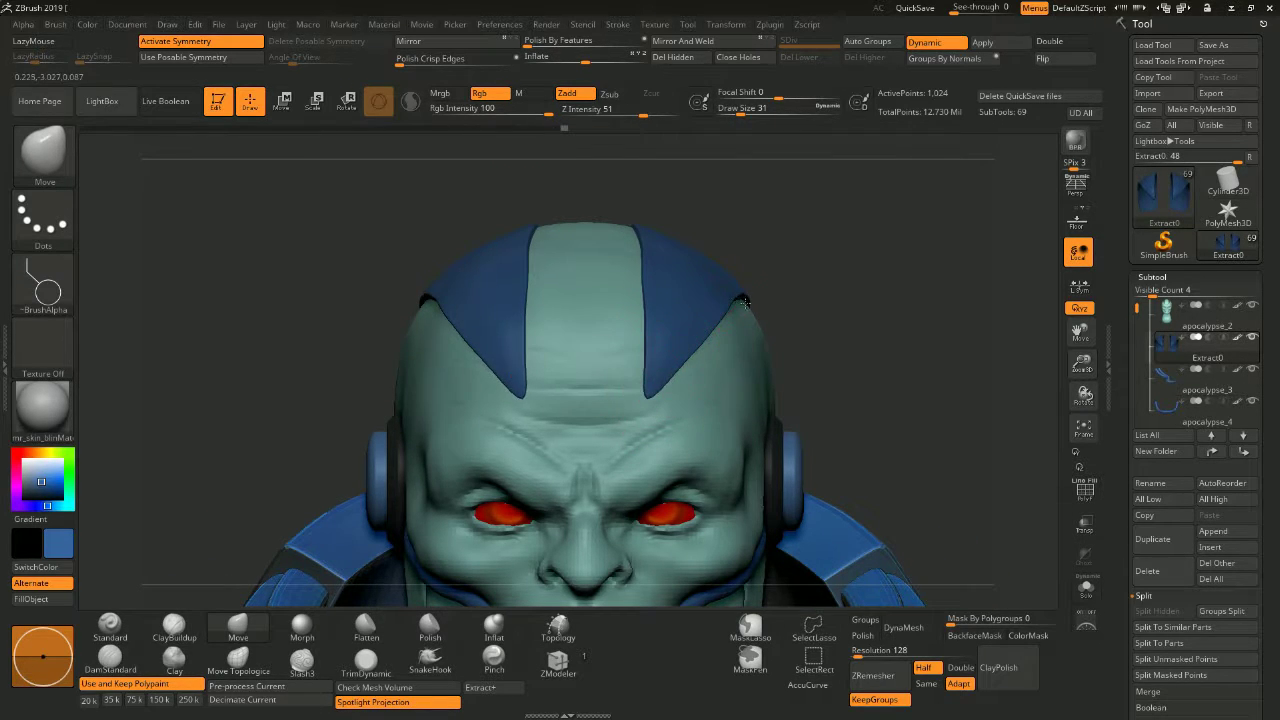
right_drag(745, 302, 605, 310)
right_drag(988, 297, 986, 250)
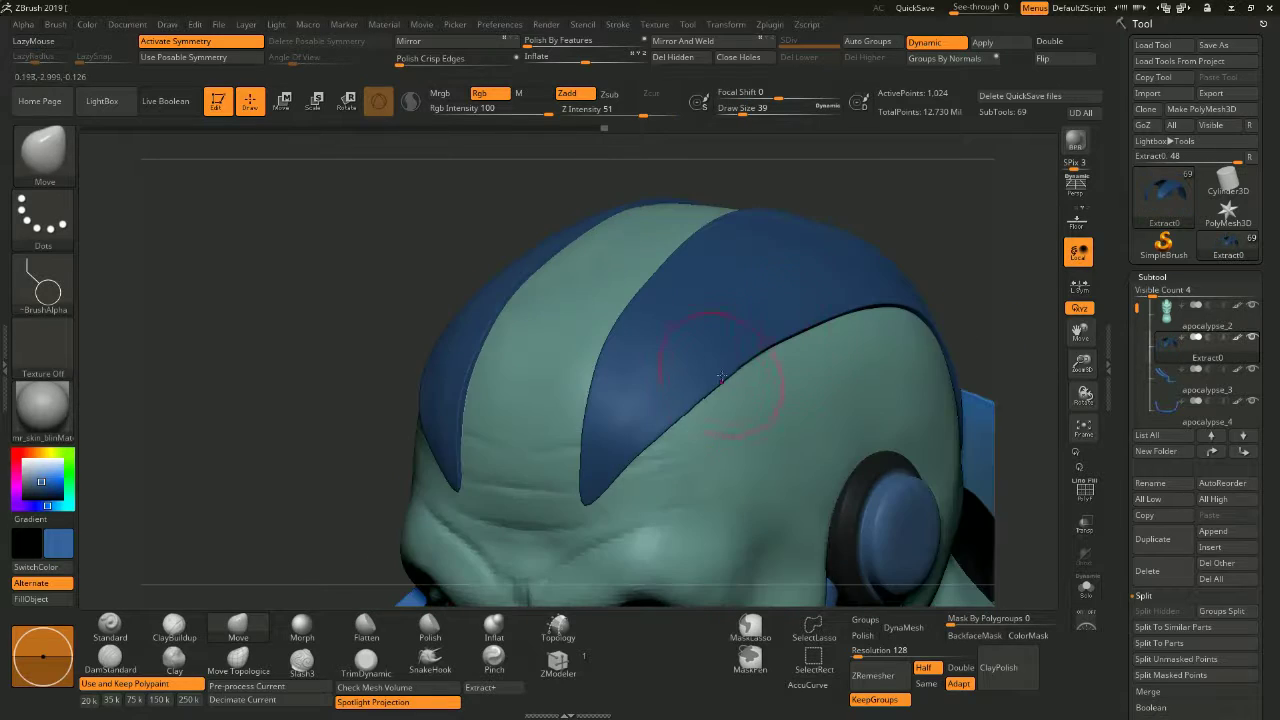
right_drag(731, 381, 628, 270)
right_drag(632, 416, 720, 373)
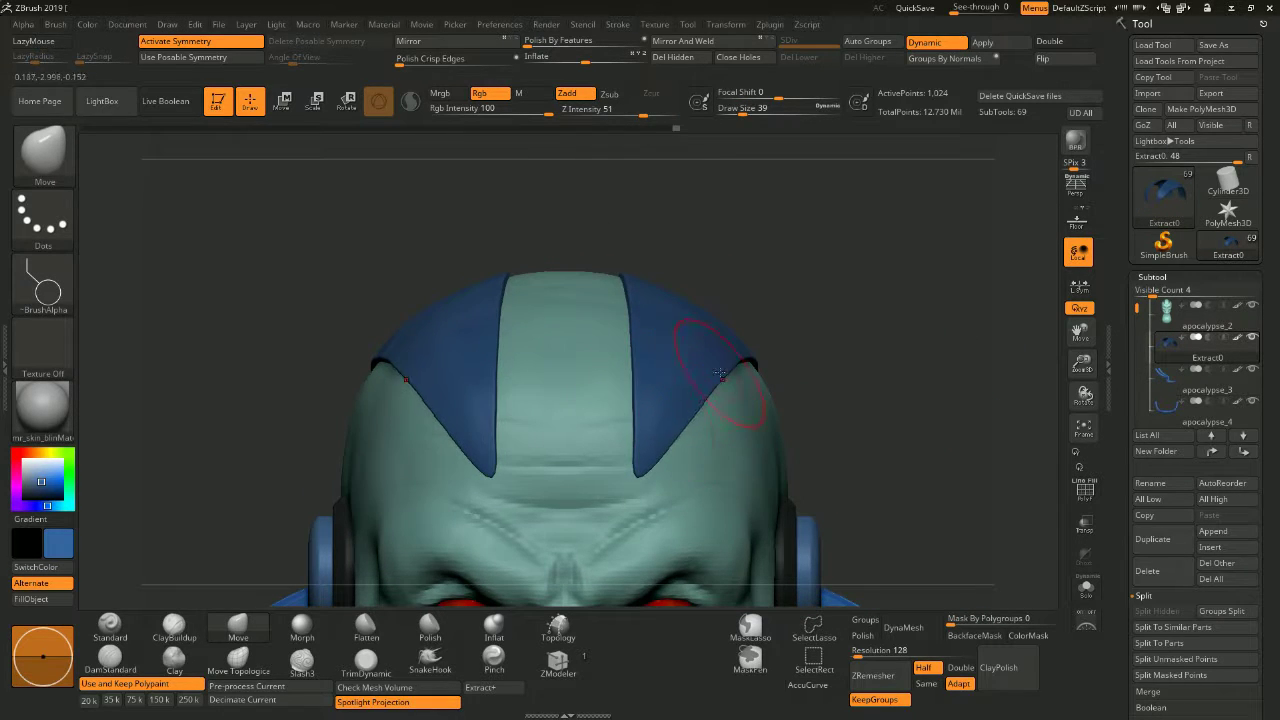
right_drag(642, 476, 743, 395)
right_drag(819, 431, 667, 150)
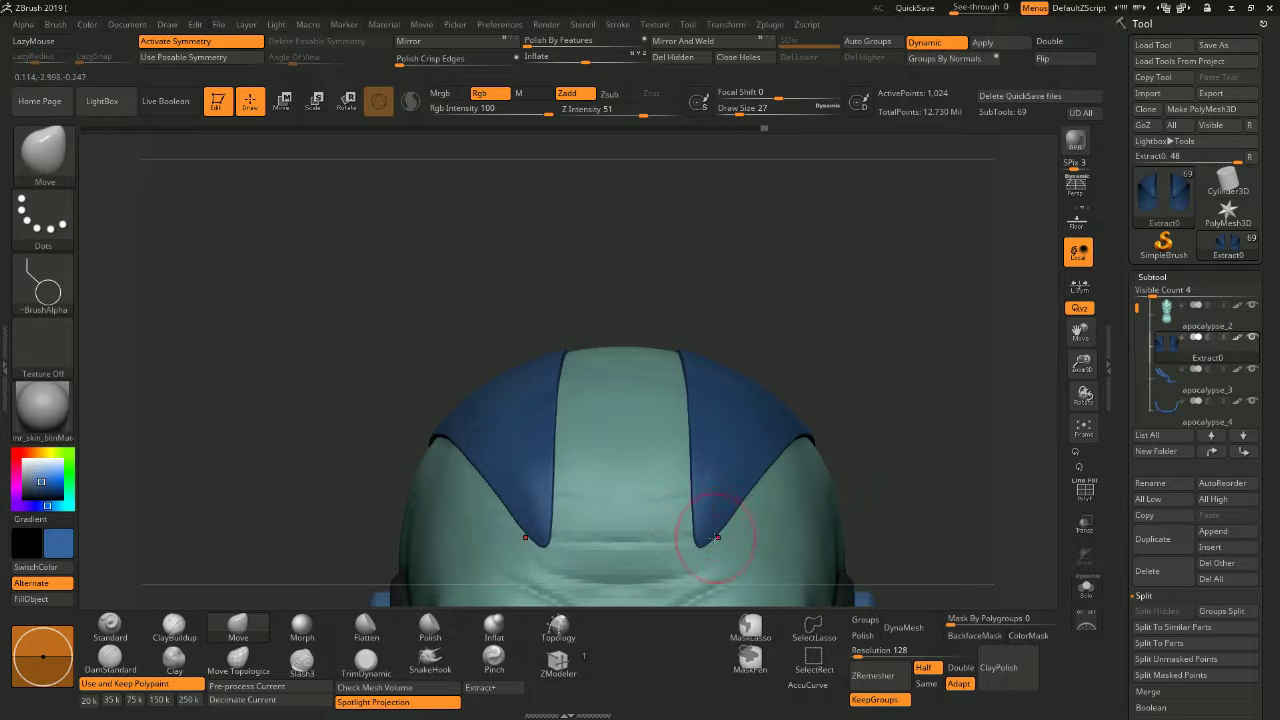
mouse_move(697, 548)
right_down()
mouse_move(740, 470)
mouse_move(708, 530)
right_up()
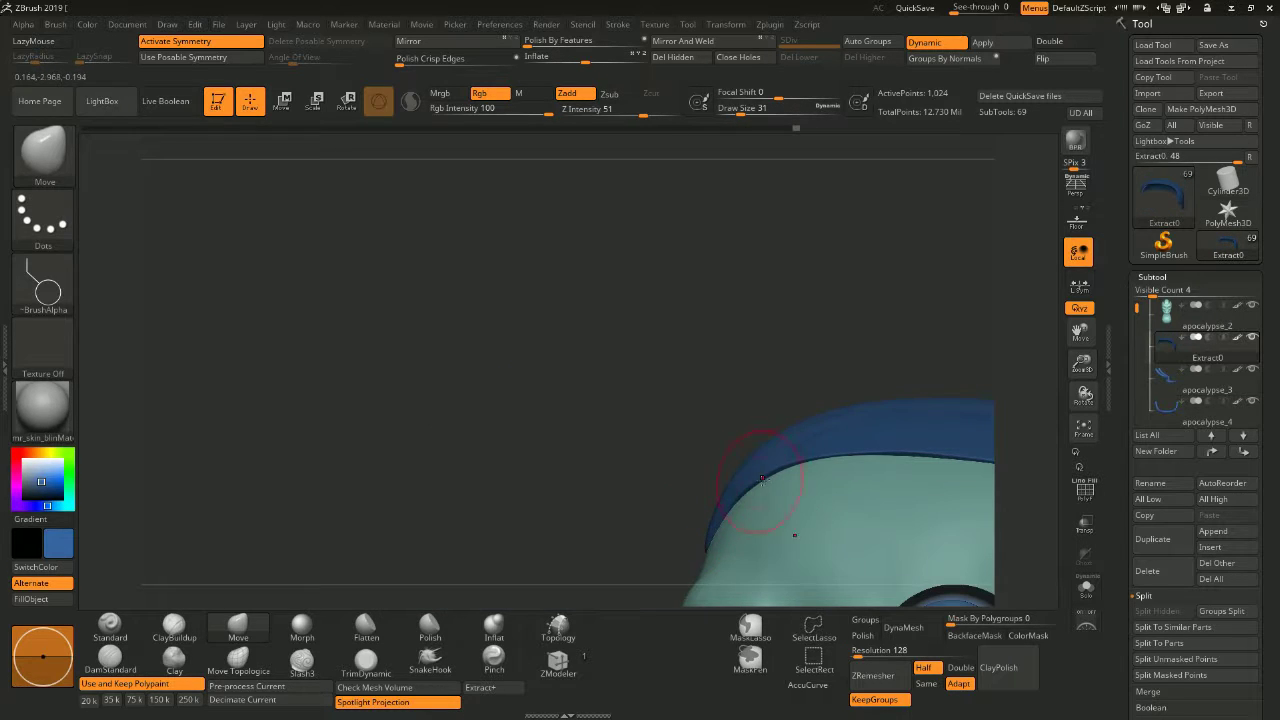
right_drag(899, 445, 1005, 180)
Step: Save the tool with the new scalp strips over both apocalypse.ZTL and apocalypse_2.ZTL
click(1213, 45)
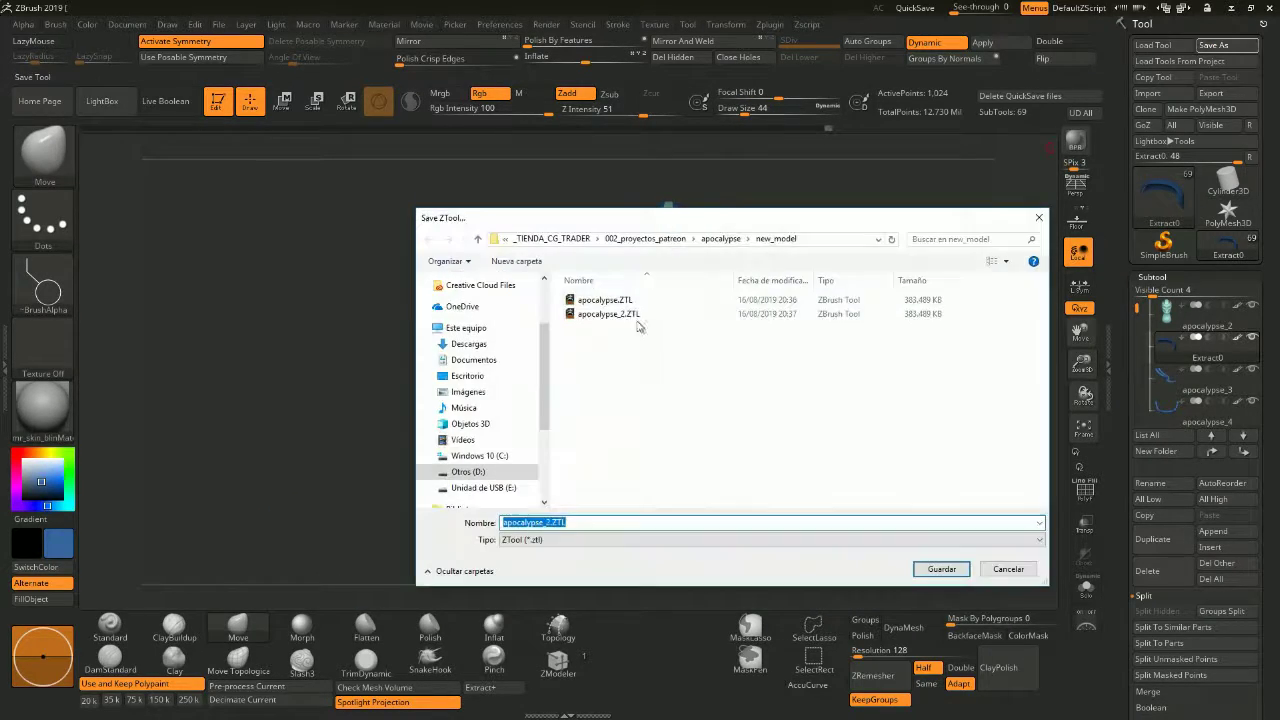
key(Return)
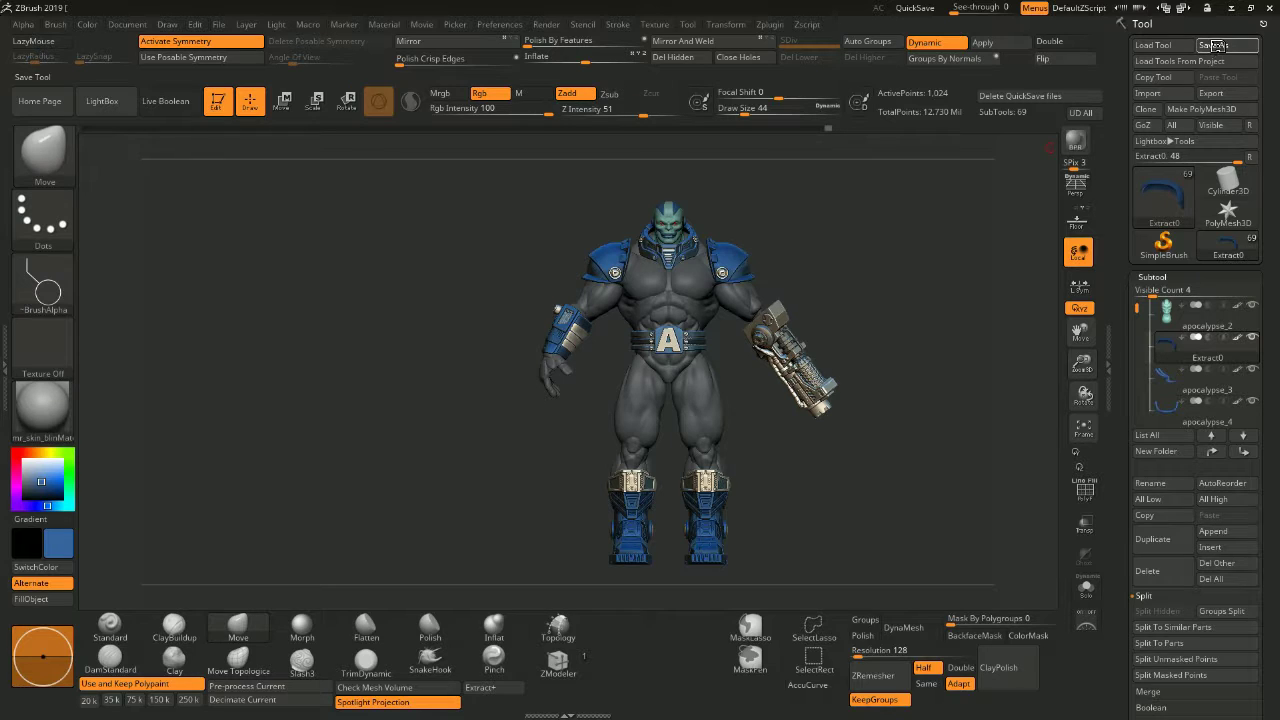
click(1152, 93)
click(614, 309)
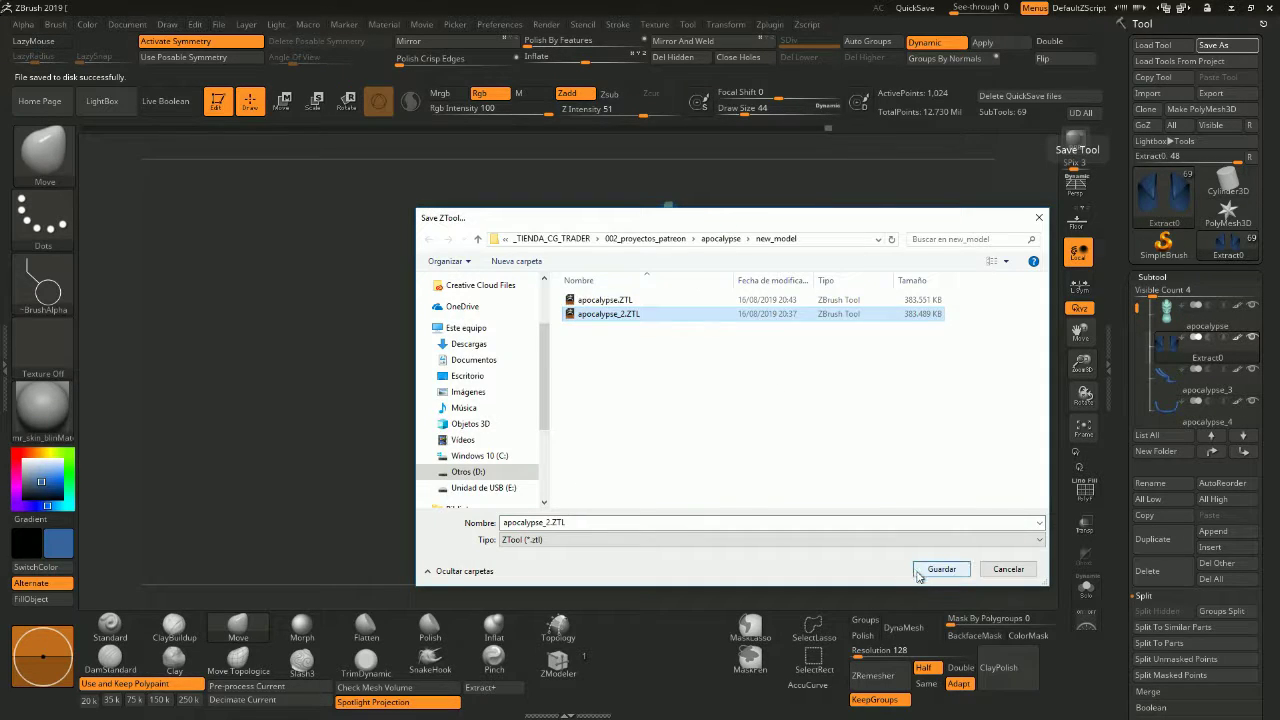
click(1017, 648)
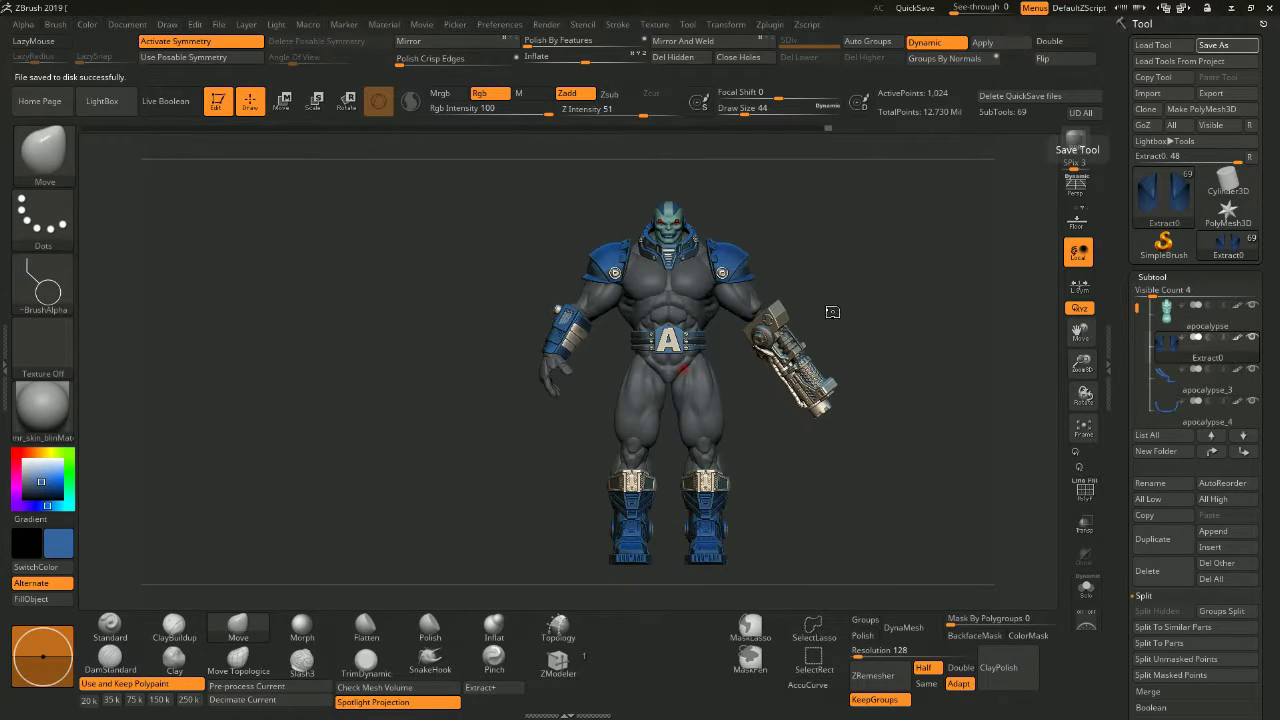
Step: Bring the head into a close front view and make the head mesh the active subtool
right_drag(868, 320, 862, 293)
alt+click(600, 330)
ctrl+right_drag(600, 330, 700, 207)
alt+click(700, 207)
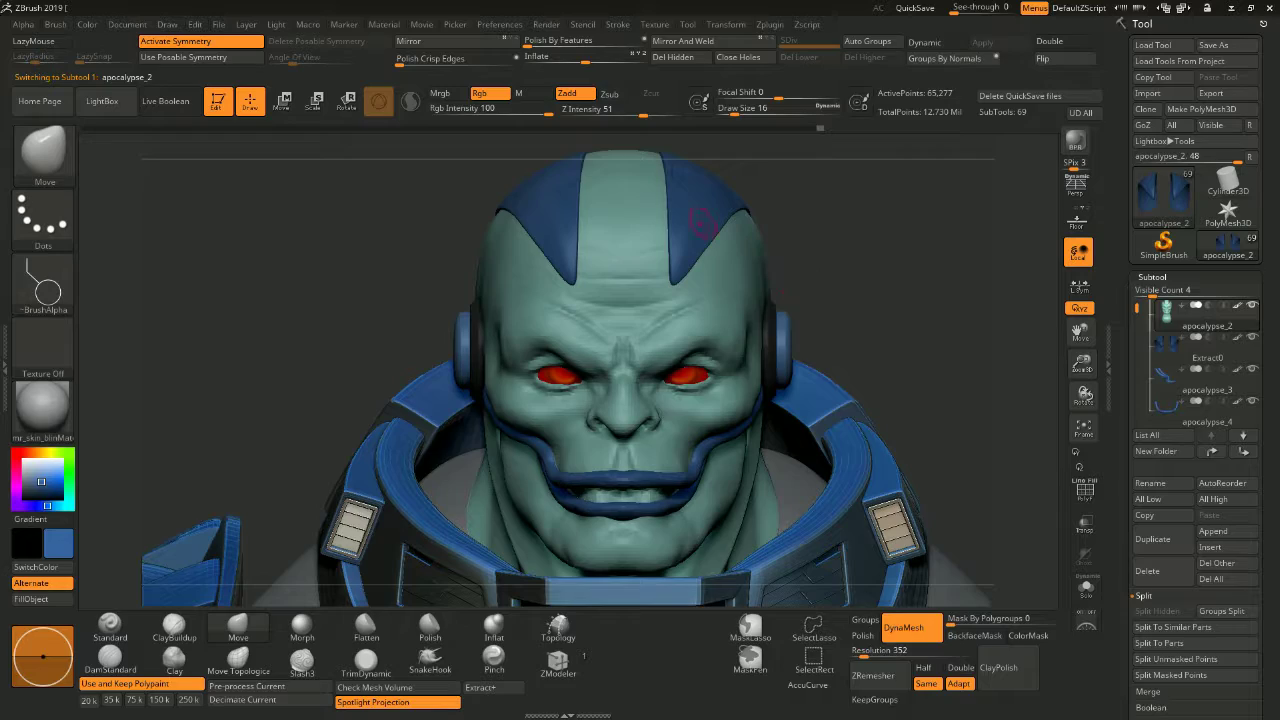
click(42, 400)
click(316, 350)
alt+click(812, 343)
click(42, 400)
click(714, 371)
drag(760, 380, 926, 330)
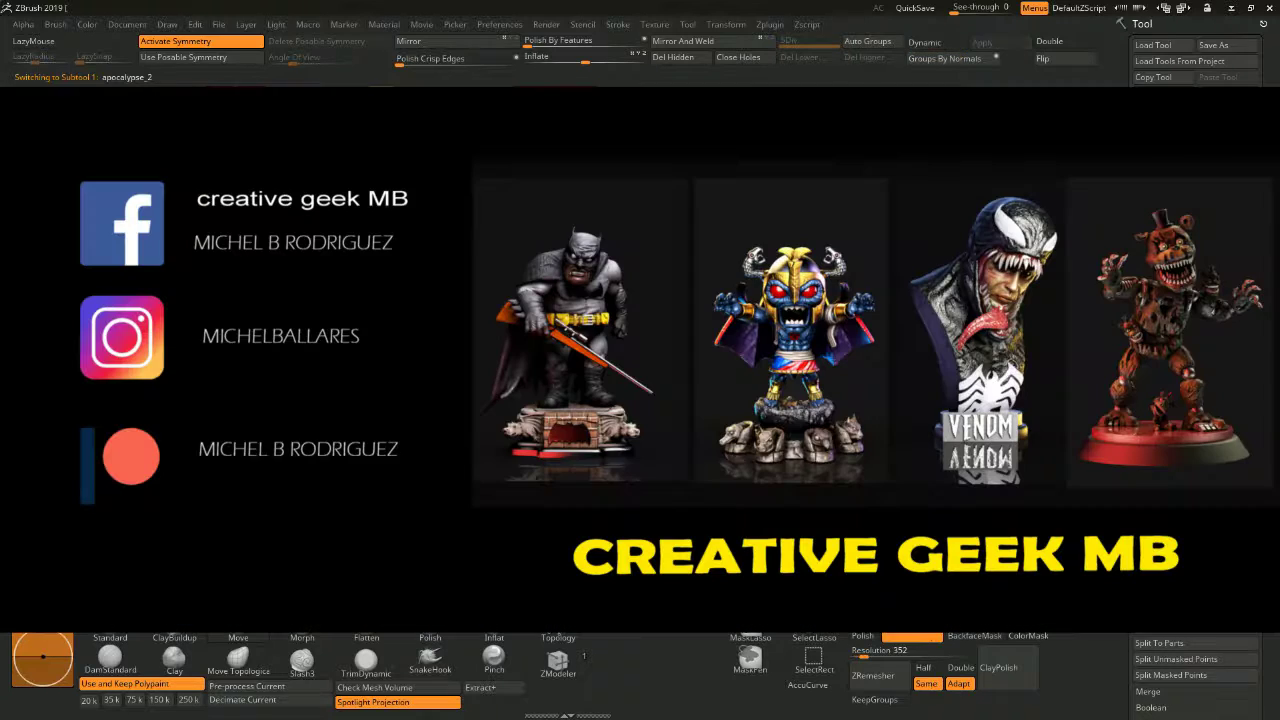